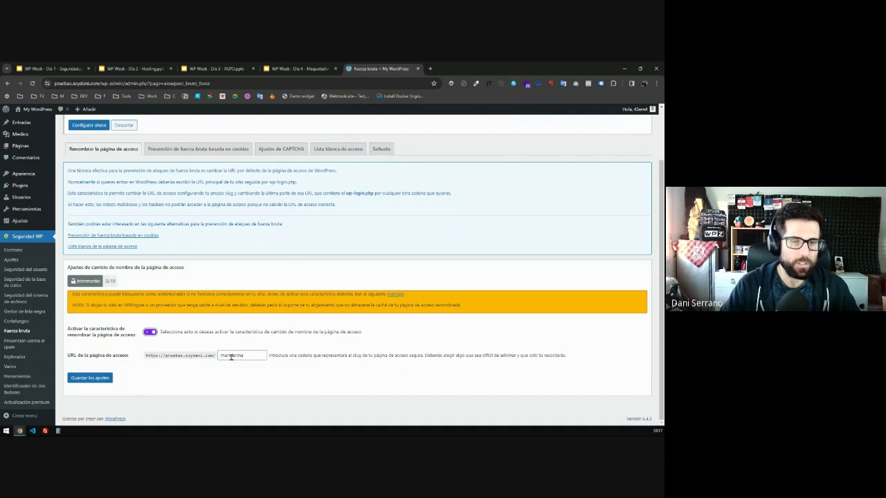
Save the login page rename settings with the slug mandarina and log out of the site
{"action": "double_click", "coordinate": [232, 355]}
{"action": "left_click", "coordinate": [258, 379]}
{"action": "left_click", "coordinate": [94, 378]}
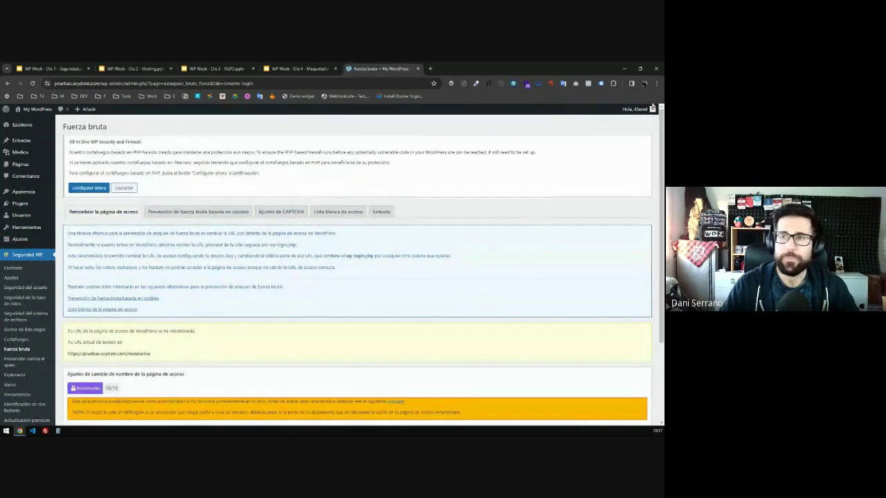
{"action": "mouse_move", "coordinate": [635, 110]}
{"action": "left_click", "coordinate": [603, 145]}
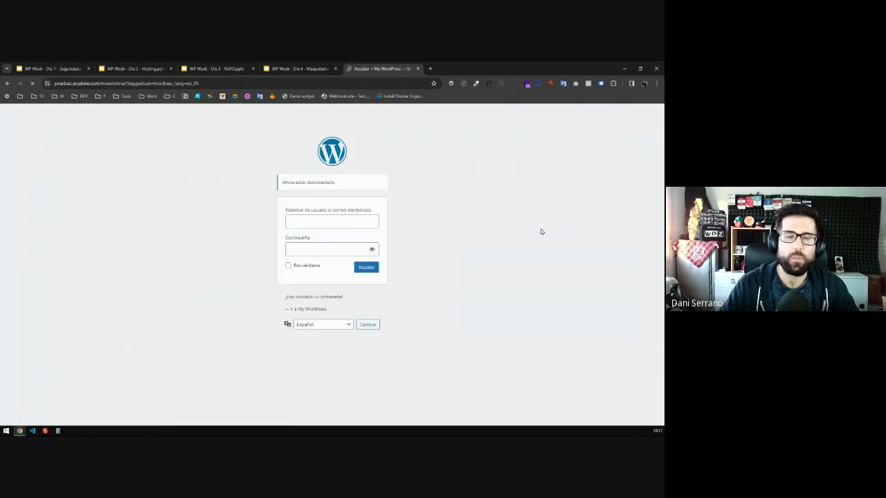
Cut the login path and its parameters from the address and load the site's public home page
{"action": "double_click", "coordinate": [128, 83]}
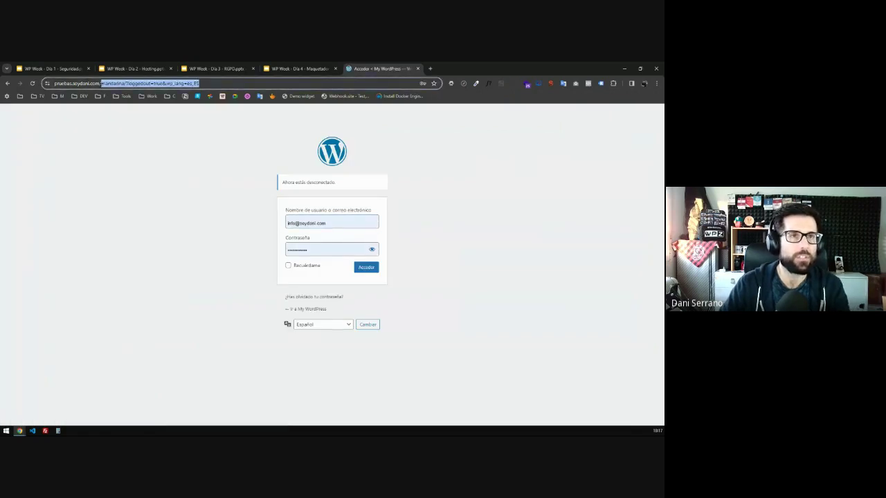
{"action": "left_click_drag", "start_coordinate": [215, 83], "coordinate": [121, 83]}
{"action": "key", "text": "BackSpace"}
{"action": "key", "text": "BackSpace"}
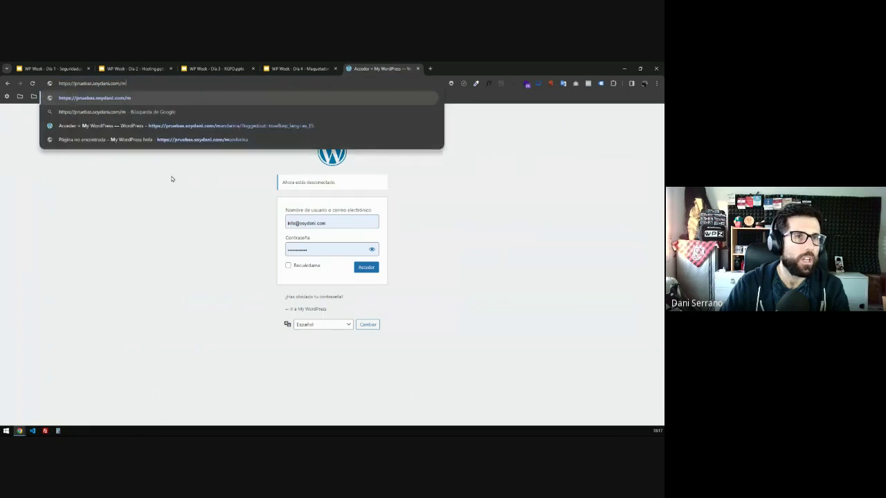
{"action": "key", "text": "Return"}
Try to reach the admin area through the site's default /wp-admin/ address
{"action": "left_click", "coordinate": [160, 83]}
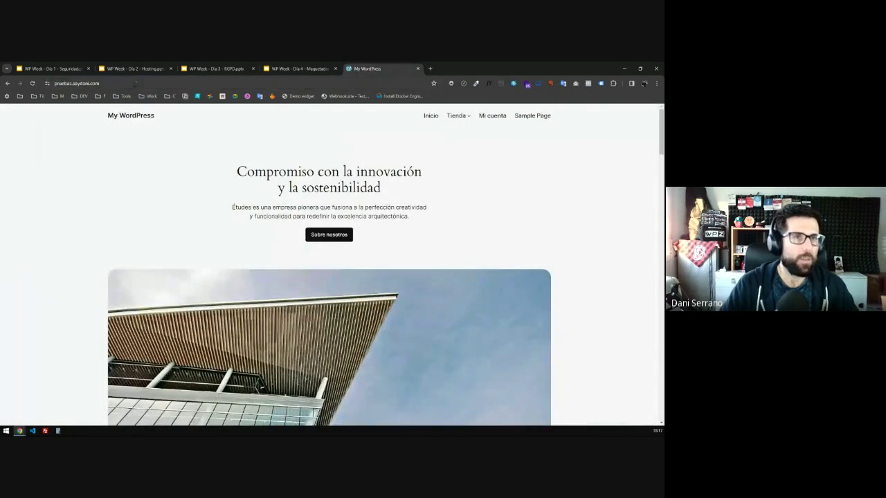
{"action": "left_click", "coordinate": [160, 83]}
{"action": "type", "text": "/wp-admin/"}
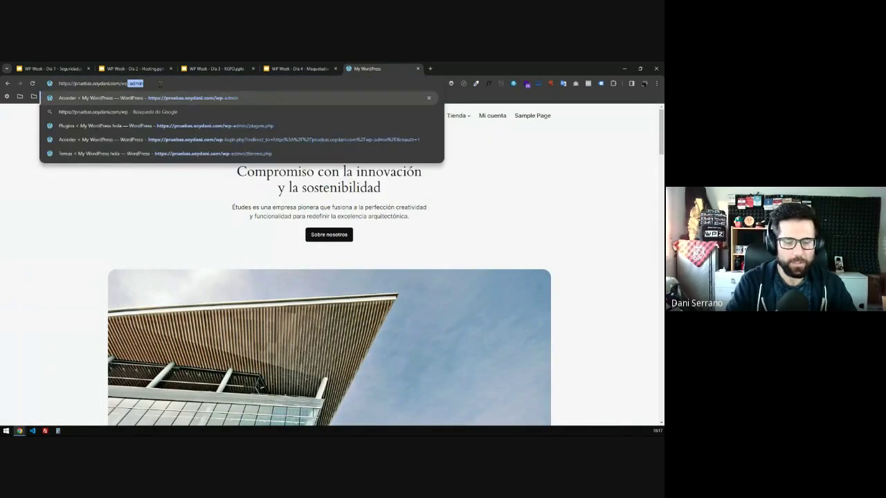
{"action": "key", "text": "Return"}
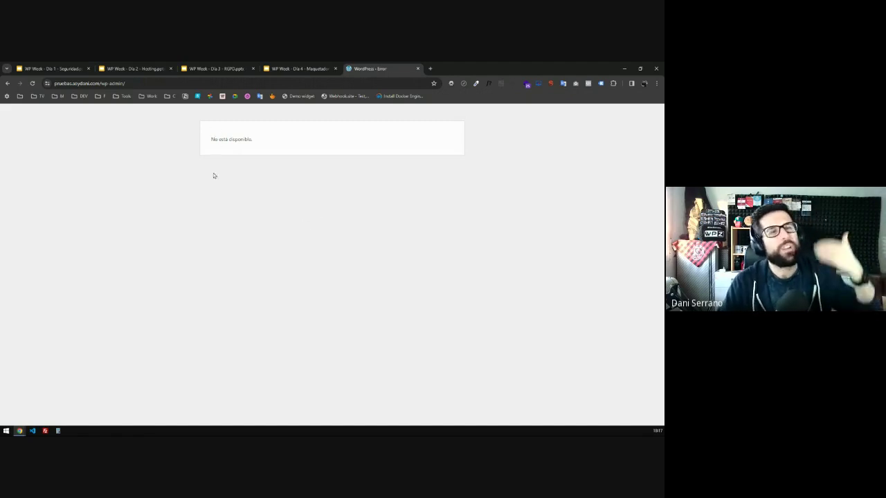
Load the made-up path dasfsdf on the site to compare its response with the blocked admin address
{"action": "double_click", "coordinate": [132, 83]}
{"action": "key", "text": "BackSpace"}
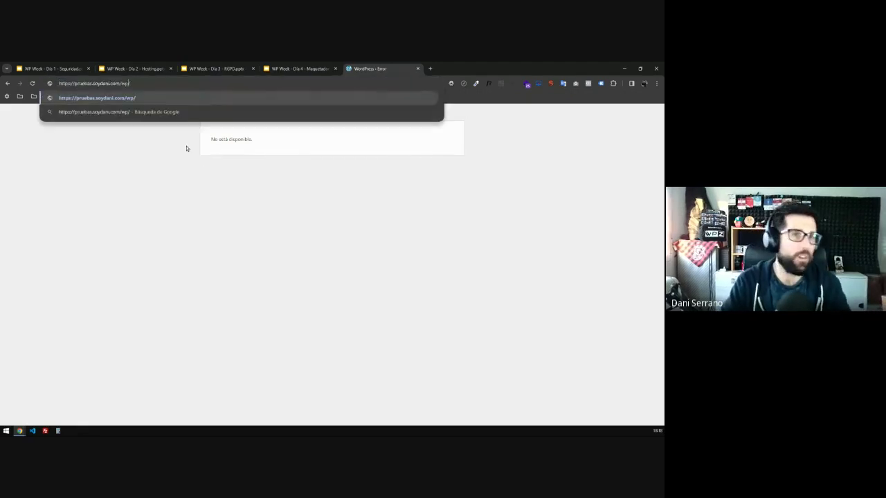
{"action": "type", "text": "dasfsdf"}
{"action": "key", "text": "Return"}
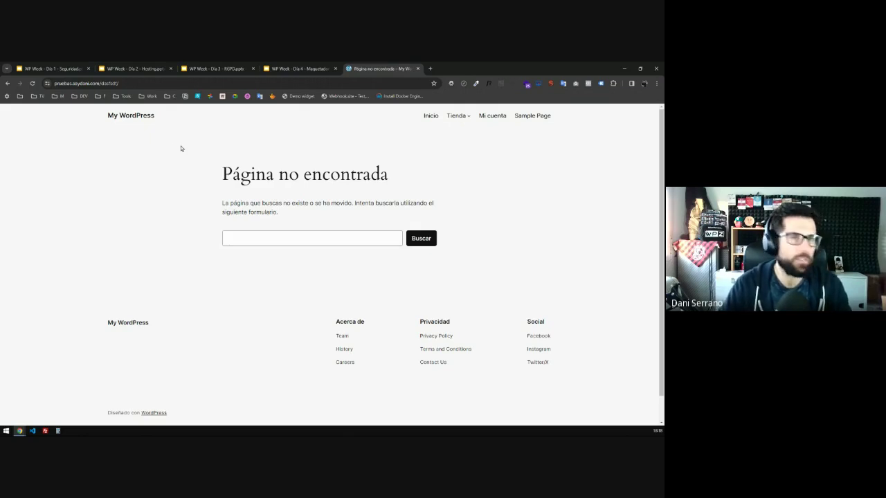
Open the renamed login page at /mandarina and log in with the saved credentials
{"action": "left_click", "coordinate": [7, 83]}
{"action": "left_click_drag", "start_coordinate": [123, 83], "coordinate": [192, 118]}
{"action": "type", "text": "w"}
{"action": "key", "text": "BackSpace"}
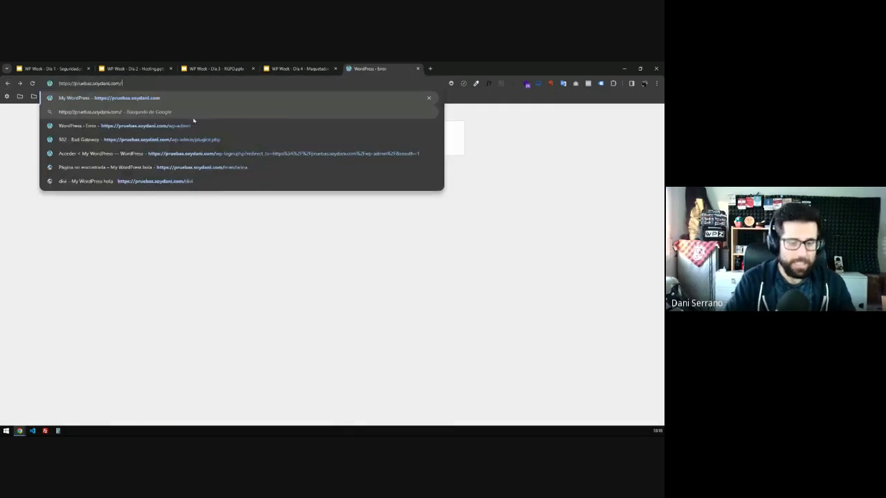
{"action": "type", "text": "mandarina"}
{"action": "key", "text": "Return"}
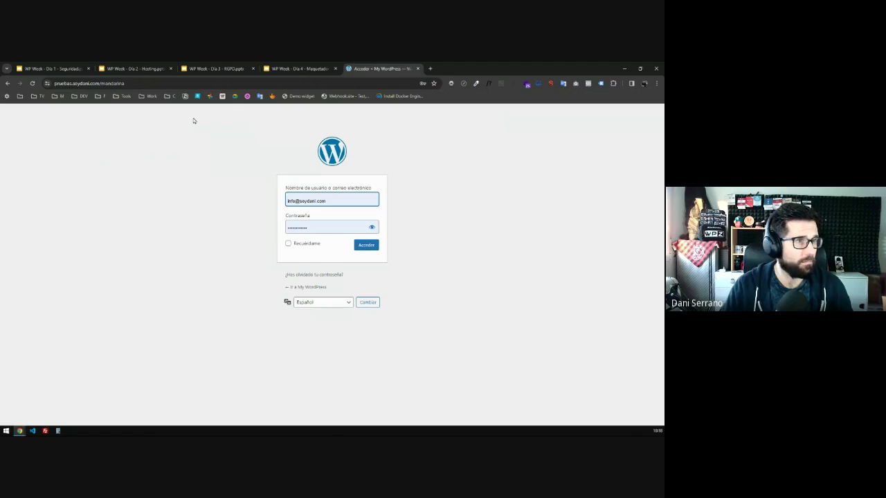
{"action": "left_click", "coordinate": [366, 245]}
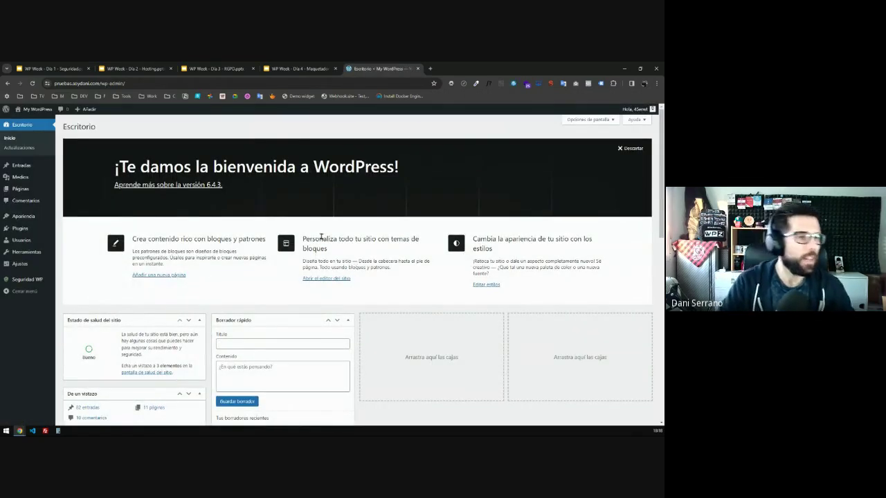
Review the Seguridad WP dashboard's strength meter and points breakdown, and the Fuerza bruta login rename settings
{"action": "left_click", "coordinate": [27, 280]}
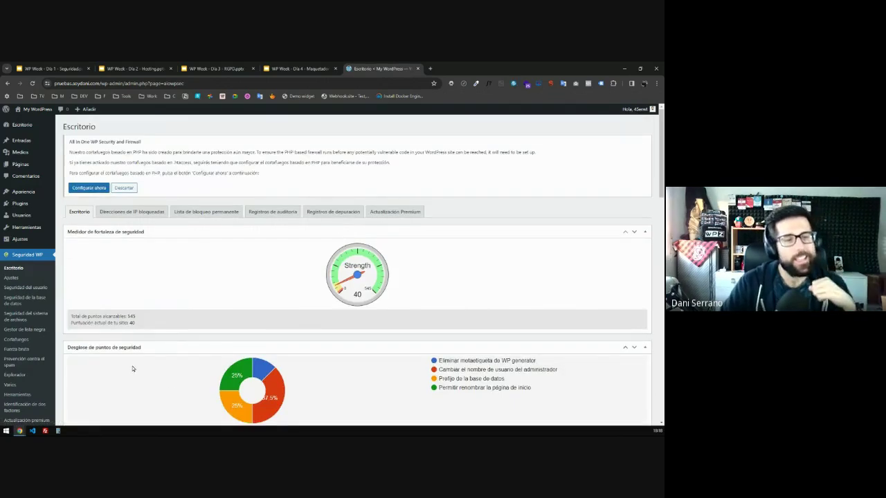
{"action": "scroll", "coordinate": [135, 369], "scroll_direction": "down", "scroll_amount": 3}
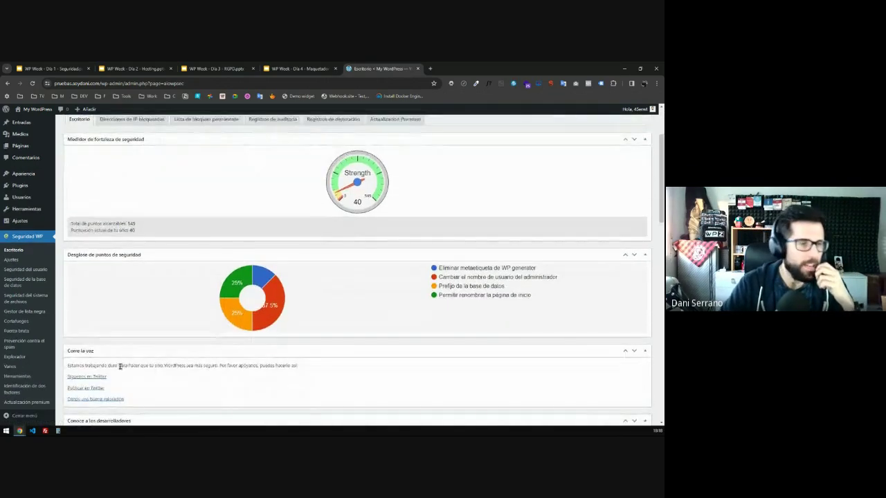
{"action": "left_click", "coordinate": [20, 332]}
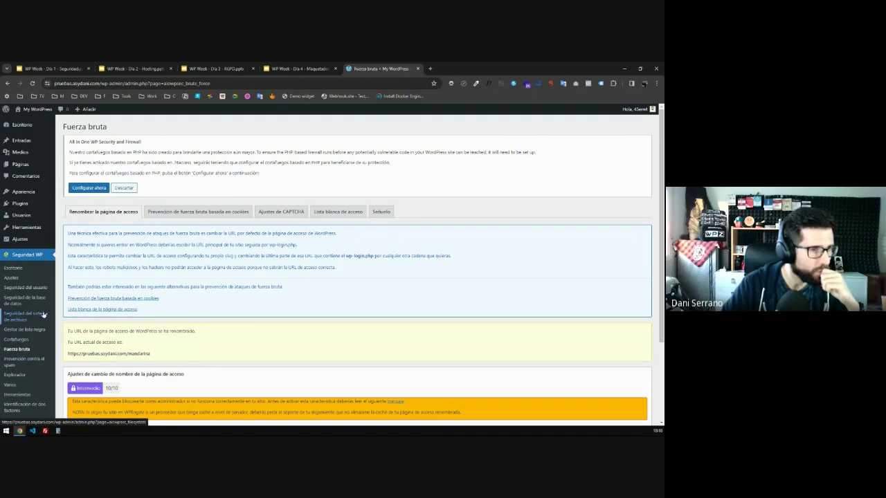
{"action": "scroll", "coordinate": [44, 322], "scroll_direction": "down", "scroll_amount": 1}
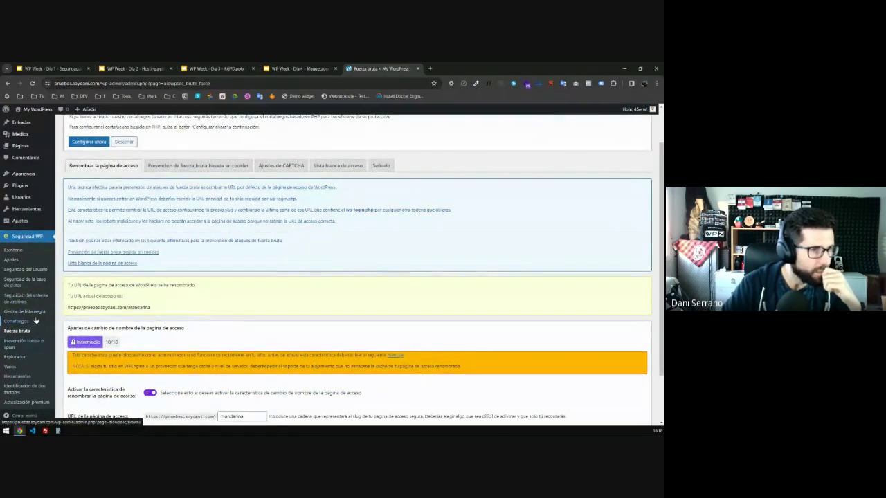
Open the Bloqueo de acceso options in the Seguridad del usuario settings
{"action": "left_click", "coordinate": [24, 272]}
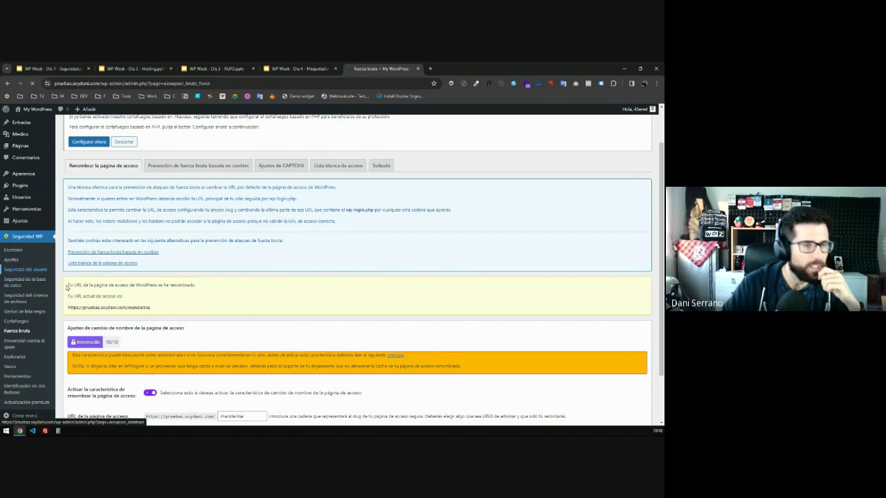
{"action": "left_click", "coordinate": [201, 212]}
{"action": "scroll", "coordinate": [283, 347], "scroll_direction": "down", "scroll_amount": 3}
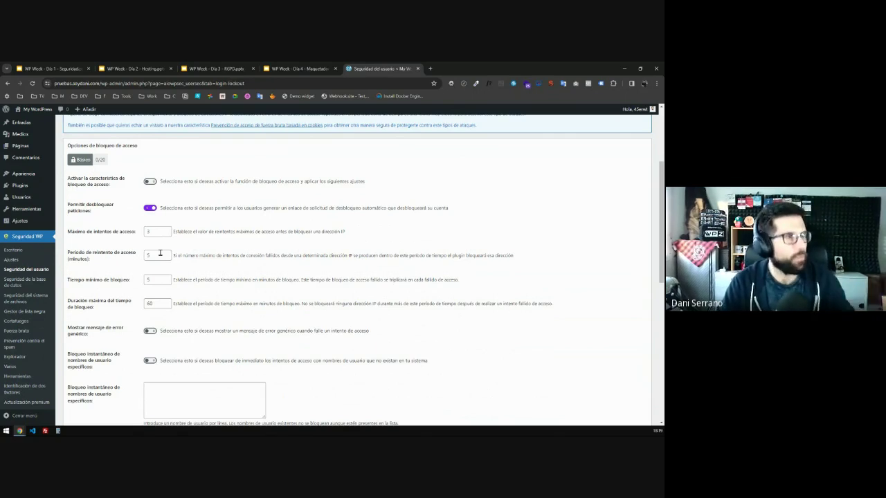
Set Máximo de intentos de acceso to 5 in the login lockout options
{"action": "left_click_drag", "start_coordinate": [155, 231], "coordinate": [142, 232]}
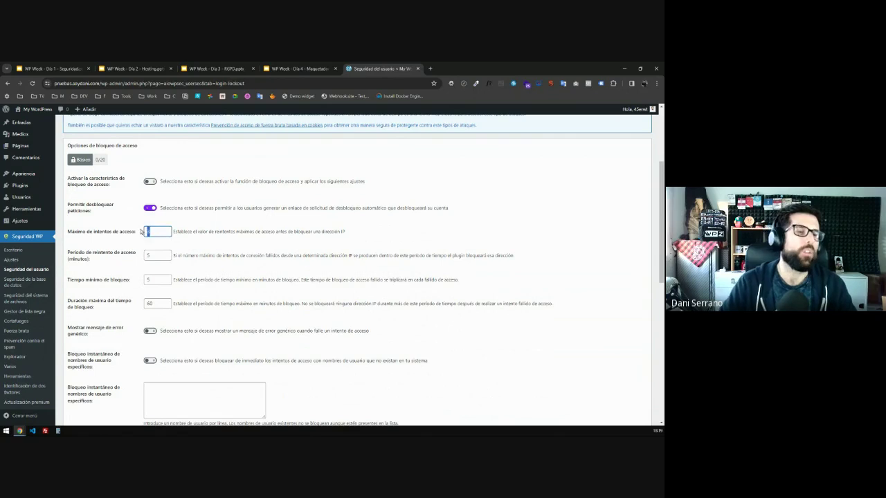
{"action": "left_click", "coordinate": [146, 248]}
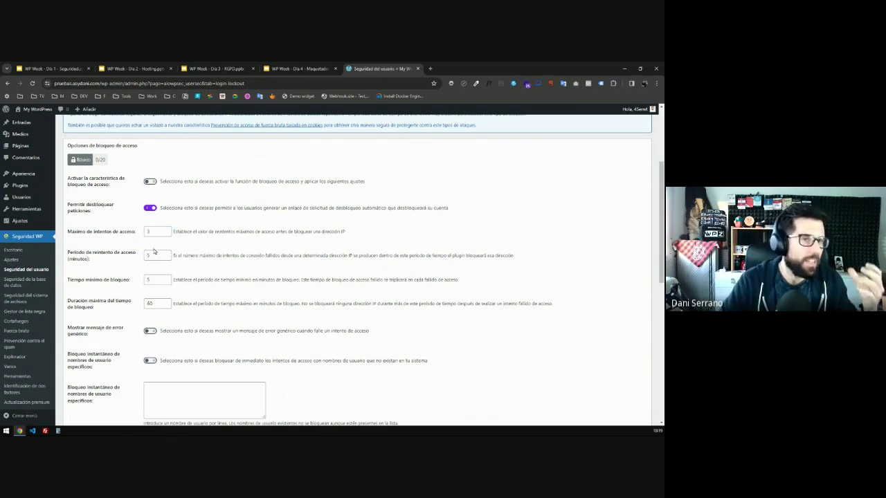
{"action": "double_click", "coordinate": [159, 232]}
{"action": "key", "text": "BackSpace"}
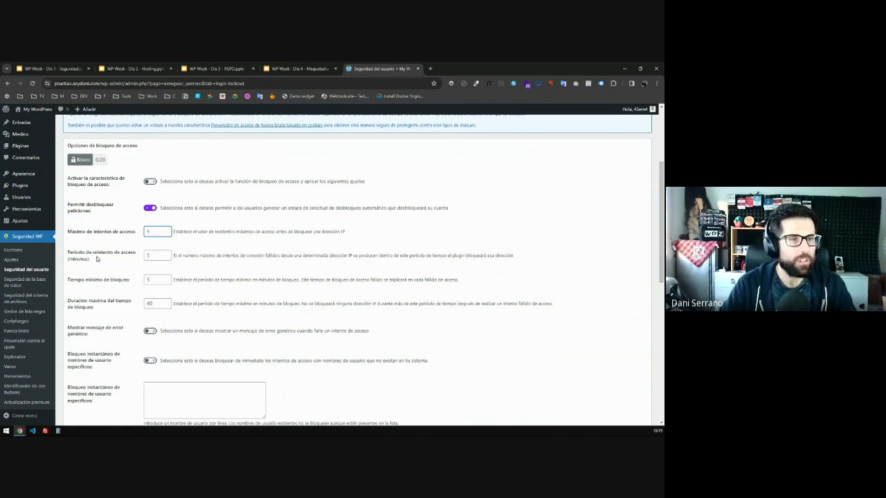
{"action": "key", "text": "Tab"}
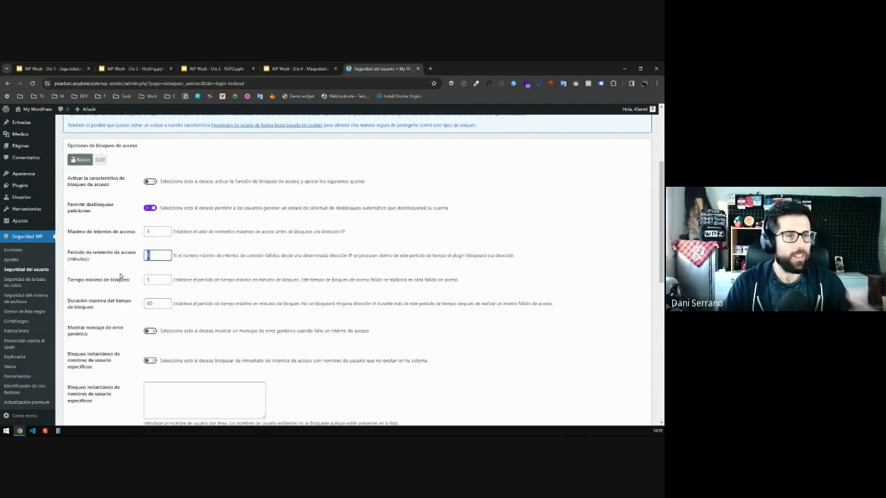
{"action": "double_click", "coordinate": [152, 279]}
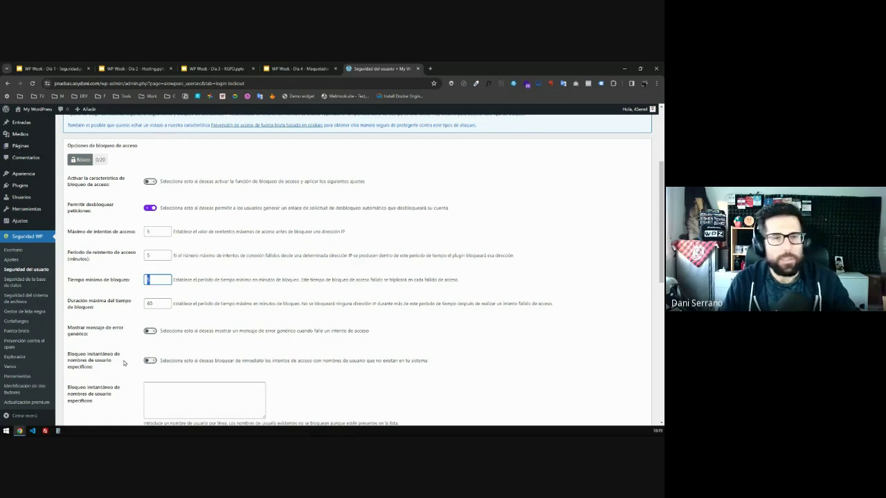
{"action": "double_click", "coordinate": [157, 229]}
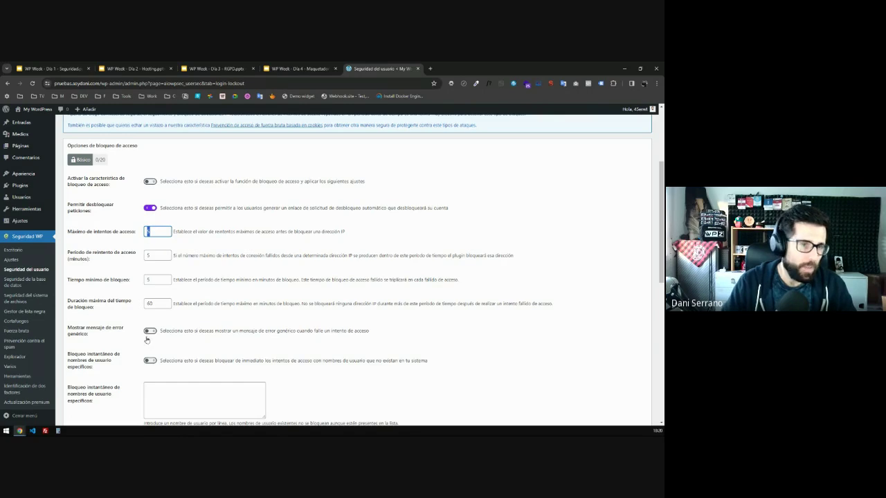
Enable the login lockout feature and save the lockout settings
{"action": "left_click", "coordinate": [148, 181]}
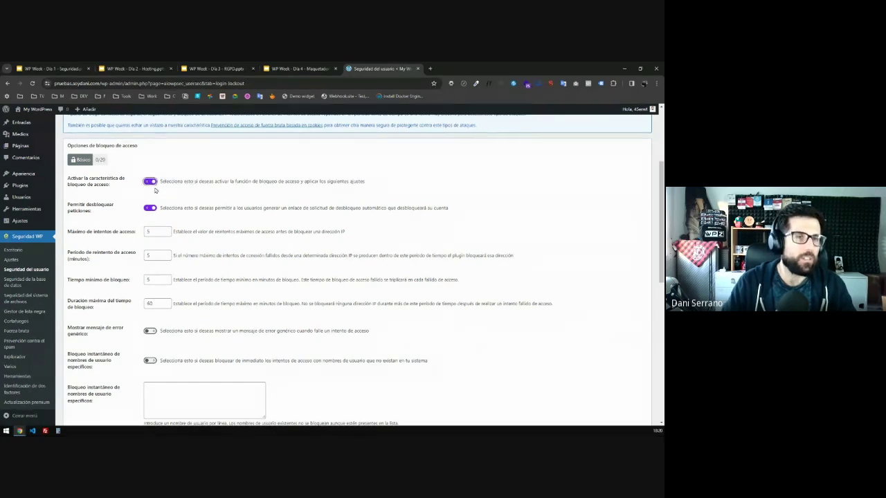
{"action": "scroll", "coordinate": [132, 311], "scroll_direction": "down", "scroll_amount": 5}
{"action": "left_click", "coordinate": [90, 309]}
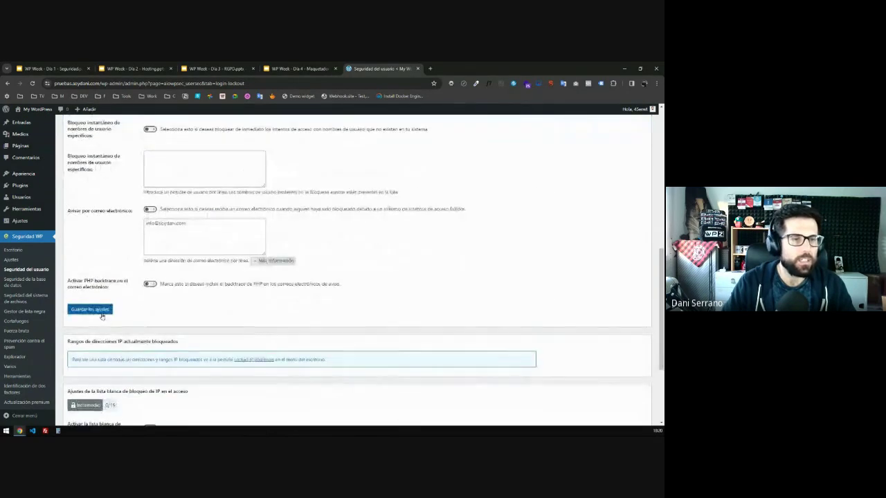
{"action": "left_click_drag", "start_coordinate": [95, 317], "coordinate": [110, 317]}
{"action": "left_click", "coordinate": [114, 337]}
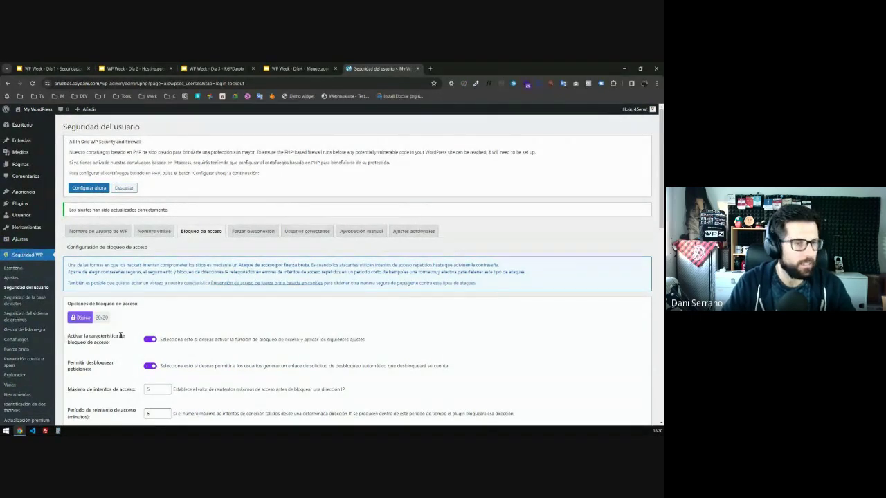
{"action": "scroll", "coordinate": [121, 336], "scroll_direction": "down", "scroll_amount": 1}
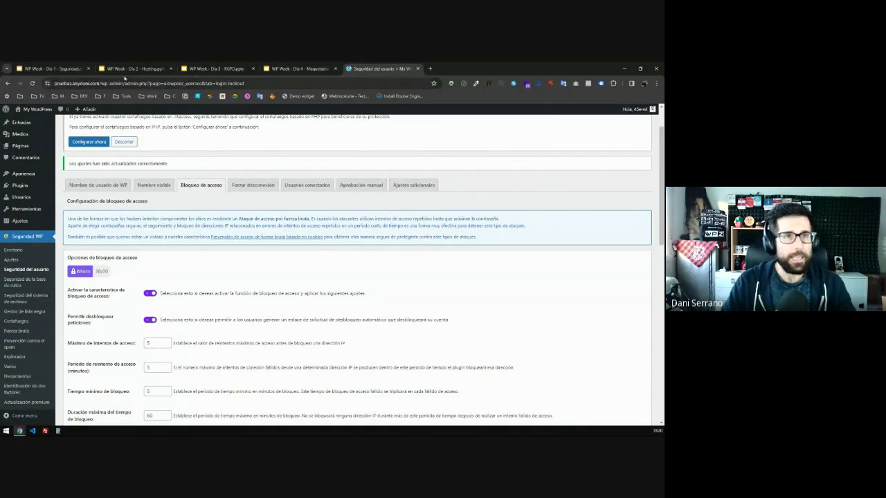
Switch to the WP Week Día 1 Seguridad presentation in Google Slides and review the point about hiding the public user list
{"action": "left_click", "coordinate": [54, 68]}
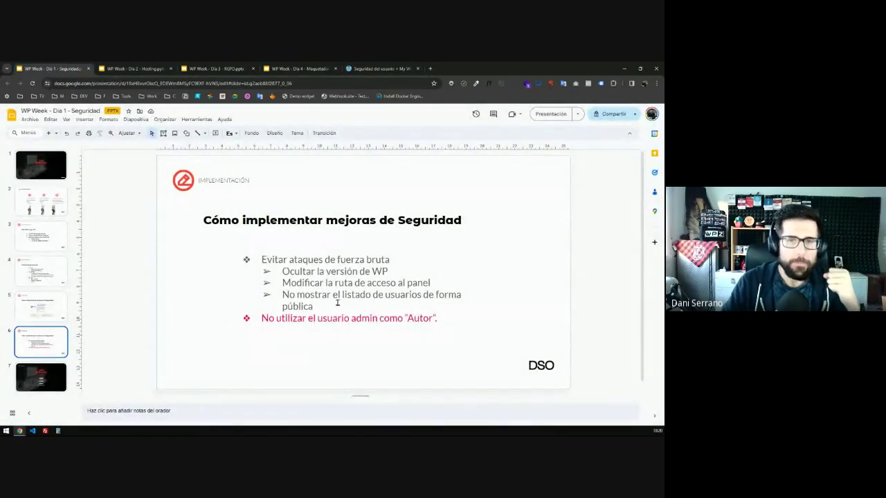
{"action": "left_click_drag", "start_coordinate": [306, 305], "coordinate": [283, 317]}
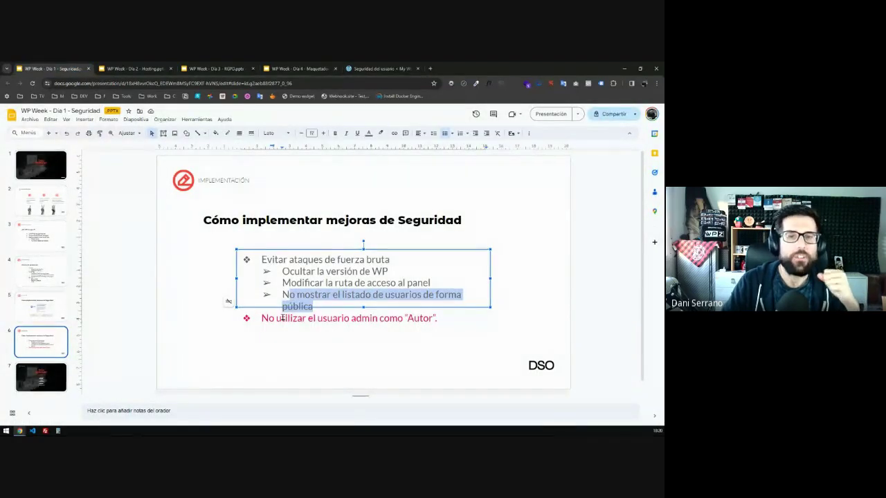
{"action": "left_click", "coordinate": [573, 294]}
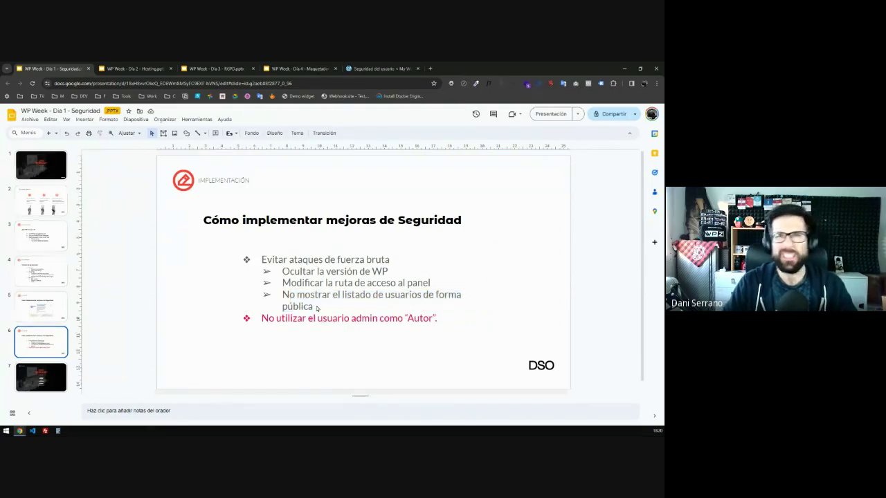
Visit the WordPress site's front end and load its /?author=1 address to examine the user name in the resulting URL
{"action": "left_click", "coordinate": [382, 68]}
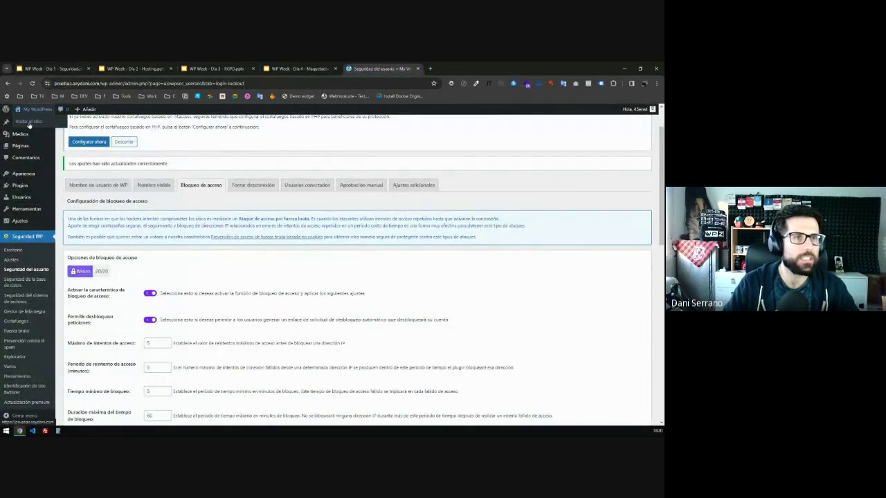
{"action": "left_click", "coordinate": [30, 123]}
{"action": "left_click", "coordinate": [137, 83]}
{"action": "left_click", "coordinate": [140, 85]}
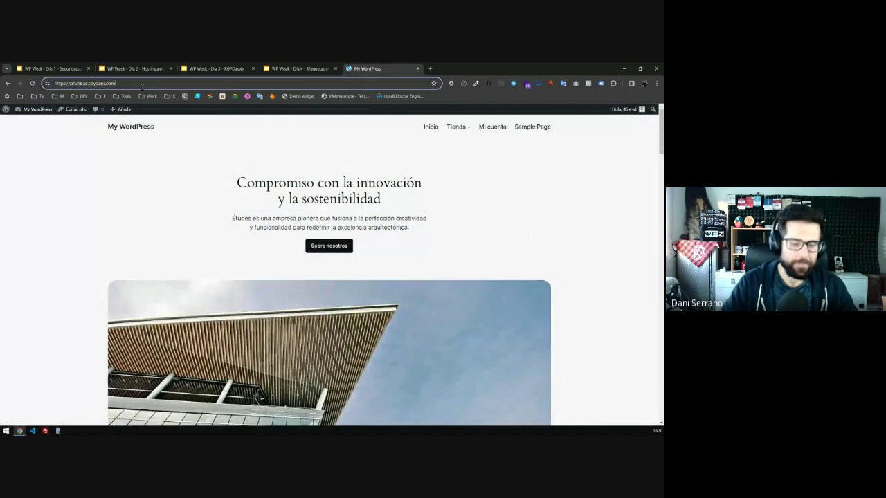
{"action": "type", "text": "/"}
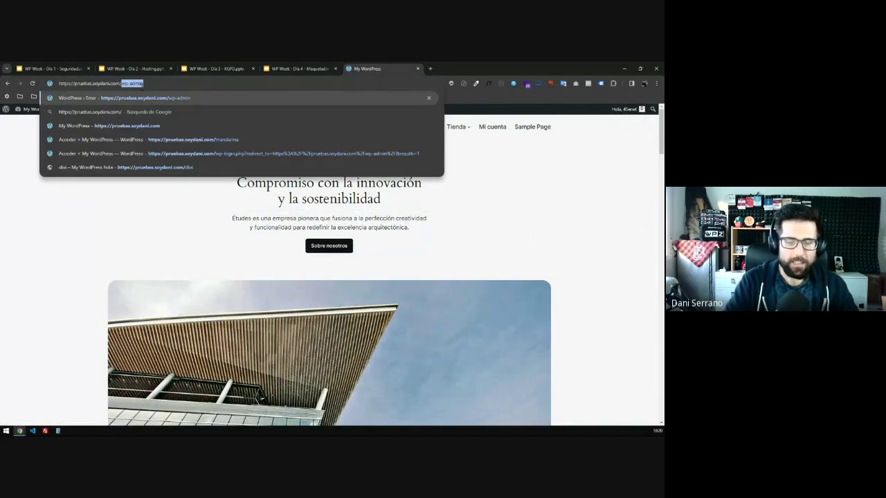
{"action": "type", "text": "?"}
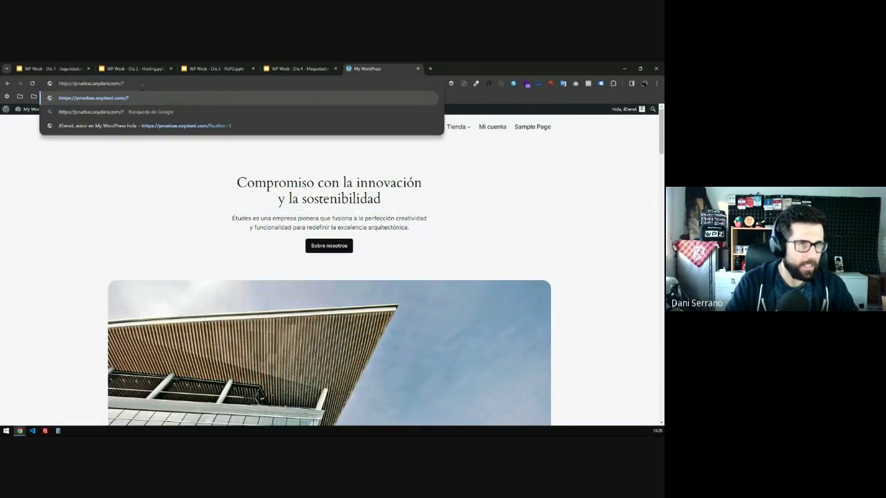
{"action": "type", "text": "author=1"}
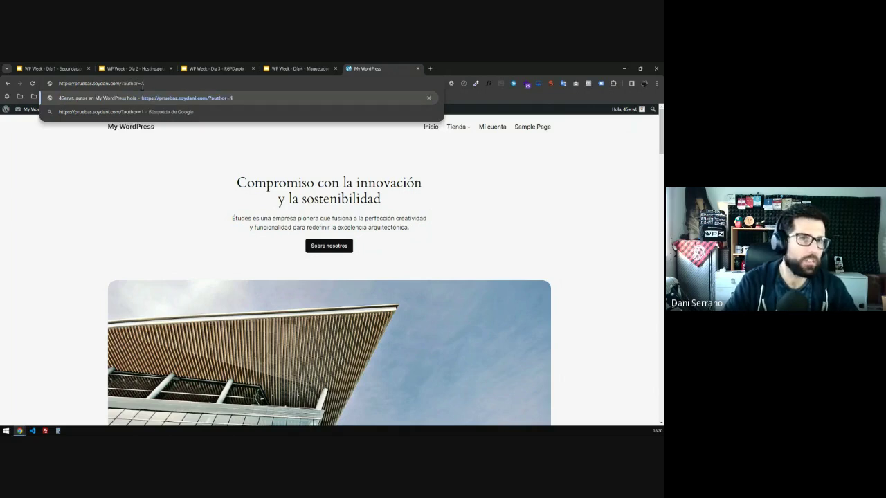
{"action": "key", "text": "Return"}
{"action": "double_click", "coordinate": [141, 83]}
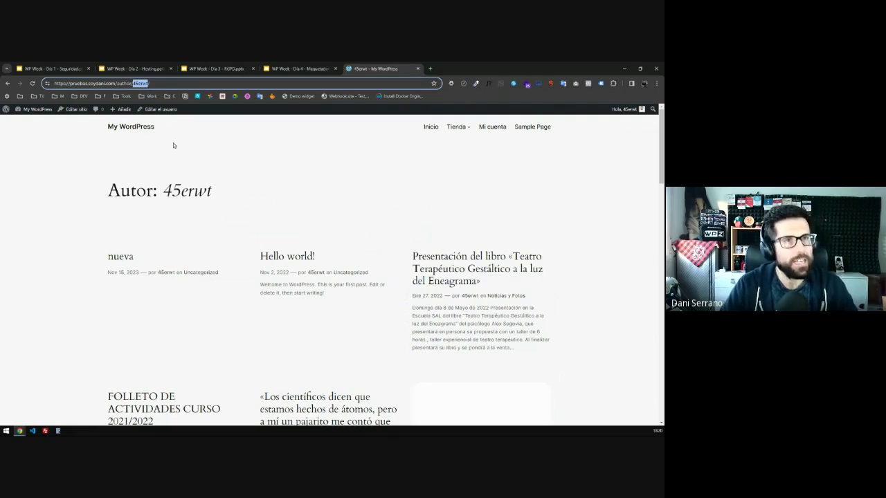
Log out of WordPress and load the site's /?author=1 address again as a visitor
{"action": "mouse_move", "coordinate": [626, 109]}
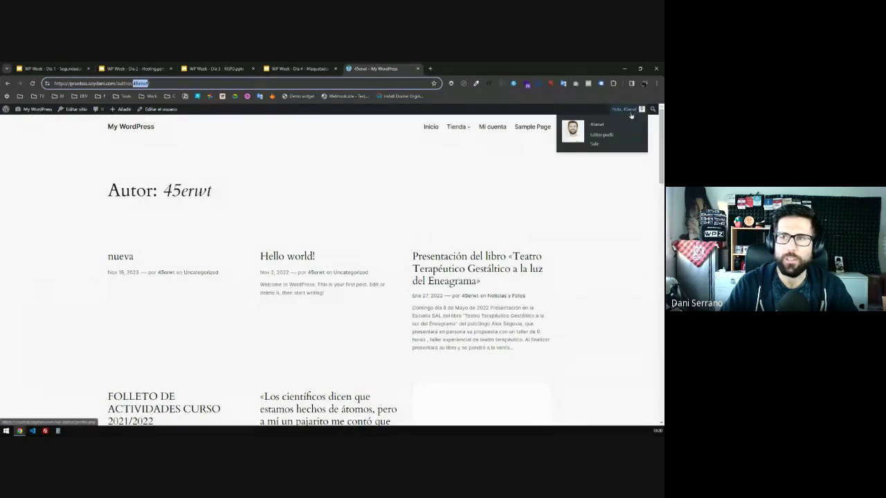
{"action": "left_click", "coordinate": [595, 144]}
{"action": "left_click_drag", "start_coordinate": [131, 83], "coordinate": [99, 84]}
{"action": "key", "text": "BackSpace"}
{"action": "key", "text": "Return"}
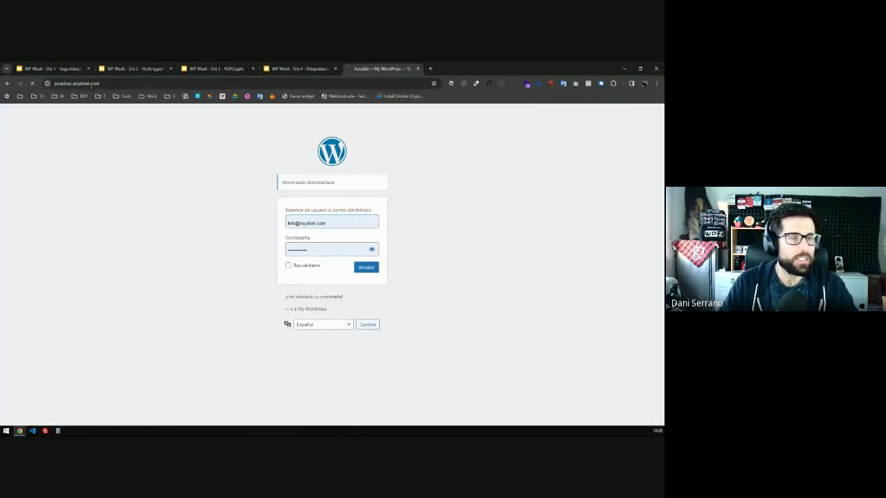
{"action": "left_click", "coordinate": [166, 84]}
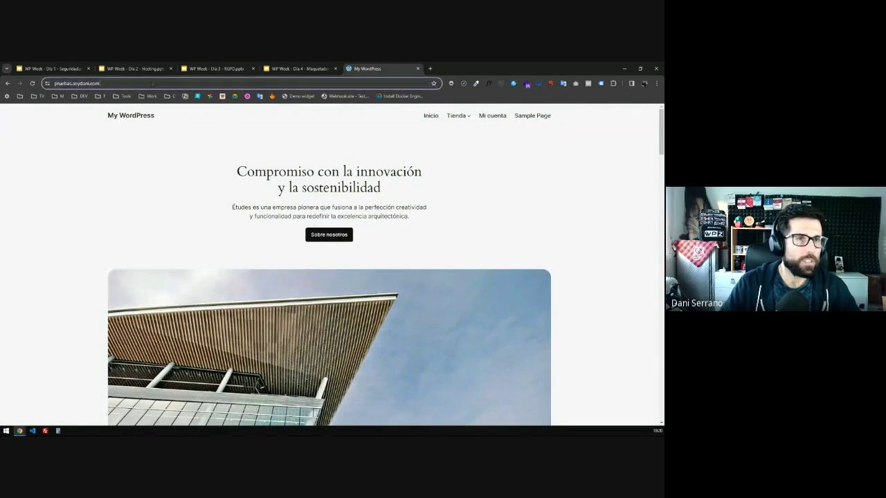
{"action": "type", "text": "/?"}
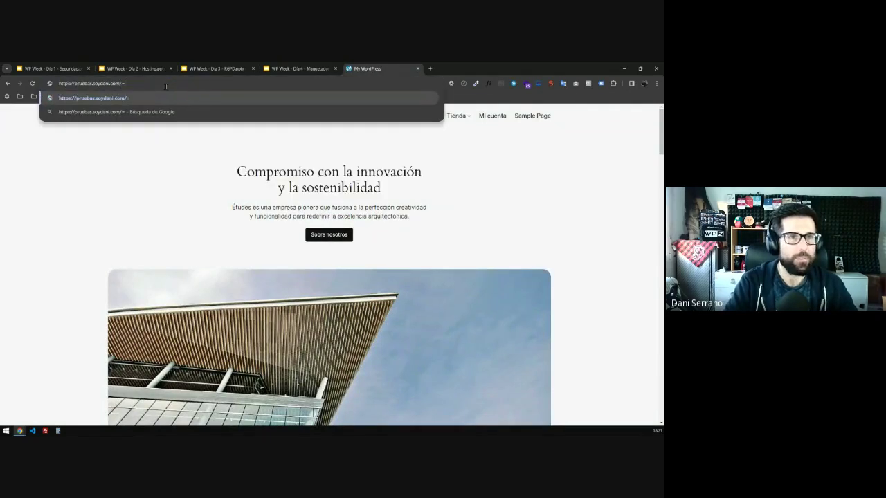
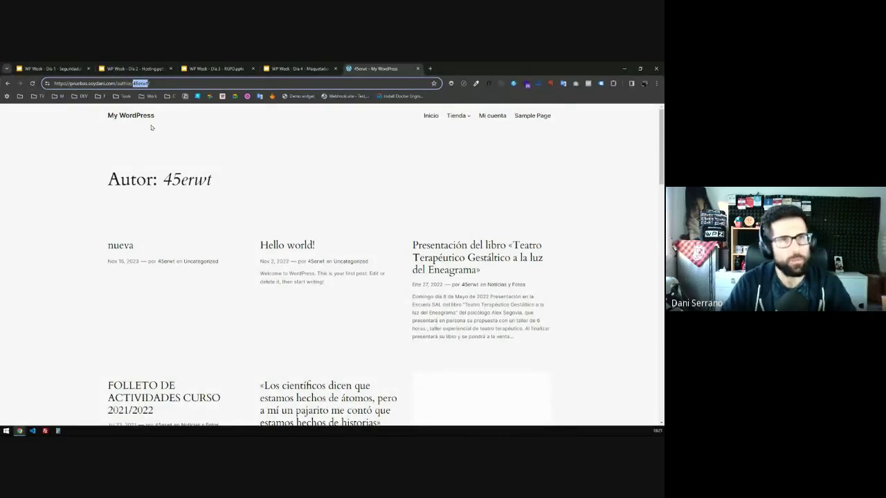
Log back in to WordPress through the renamed /mandarina login page with the saved credentials
{"action": "left_click_drag", "start_coordinate": [163, 82], "coordinate": [122, 84]}
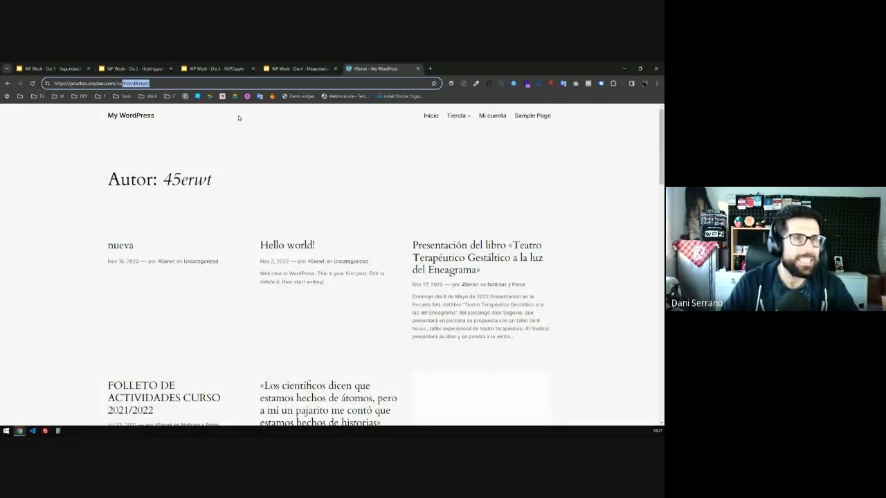
{"action": "key", "text": "BackSpace"}
{"action": "key", "text": "BackSpace"}
{"action": "key", "text": "BackSpace"}
{"action": "type", "text": "mandar"}
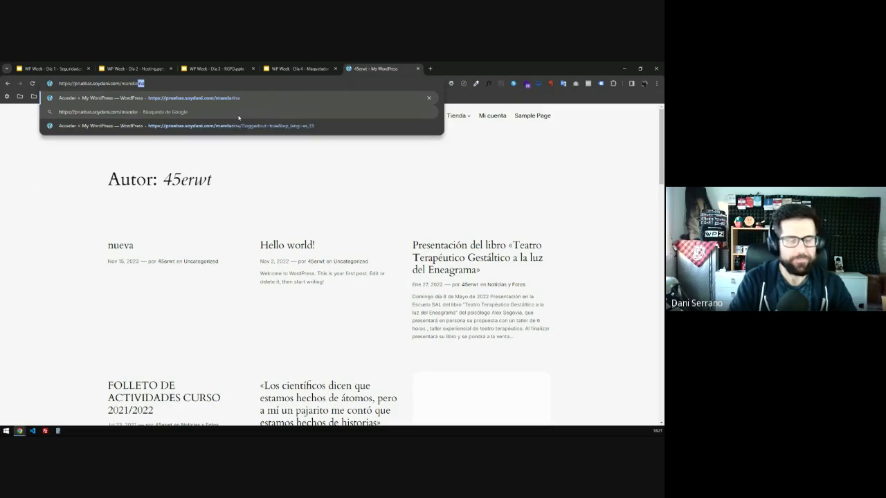
{"action": "key", "text": "Return"}
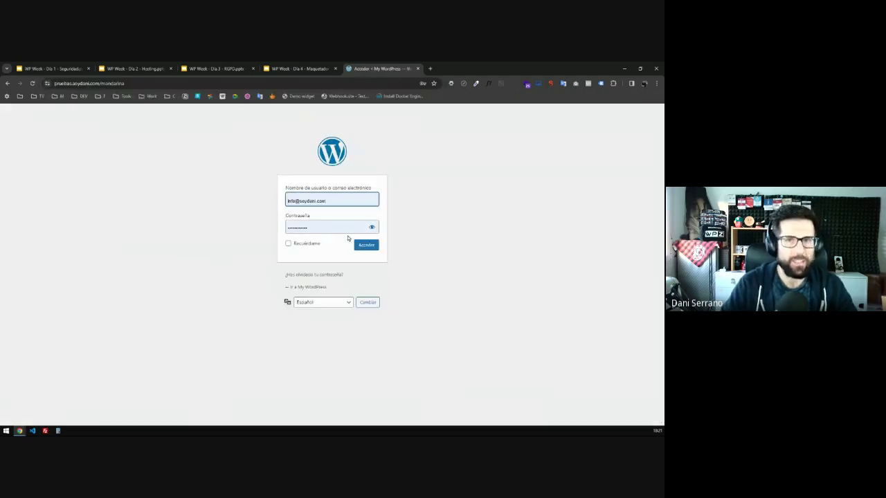
{"action": "left_click", "coordinate": [359, 248]}
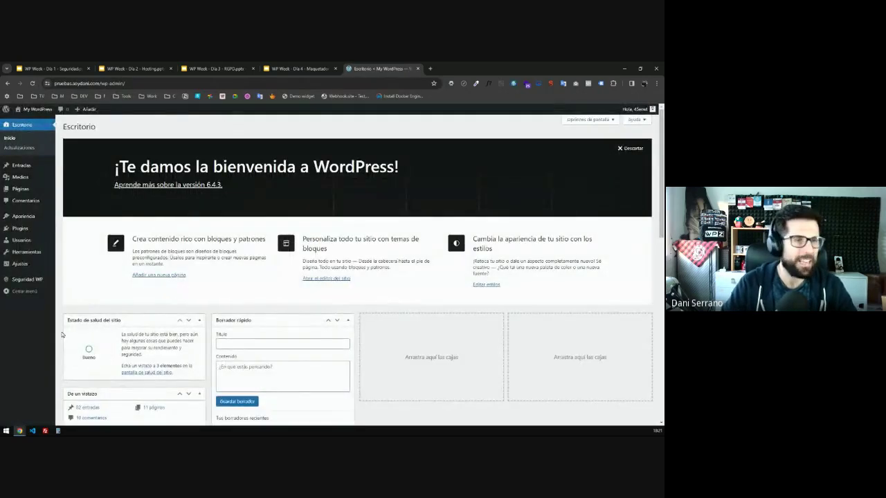
Enable Desactivar enumeración de usuarios in the Varios settings of Seguridad WP and save the settings
{"action": "left_click", "coordinate": [30, 281]}
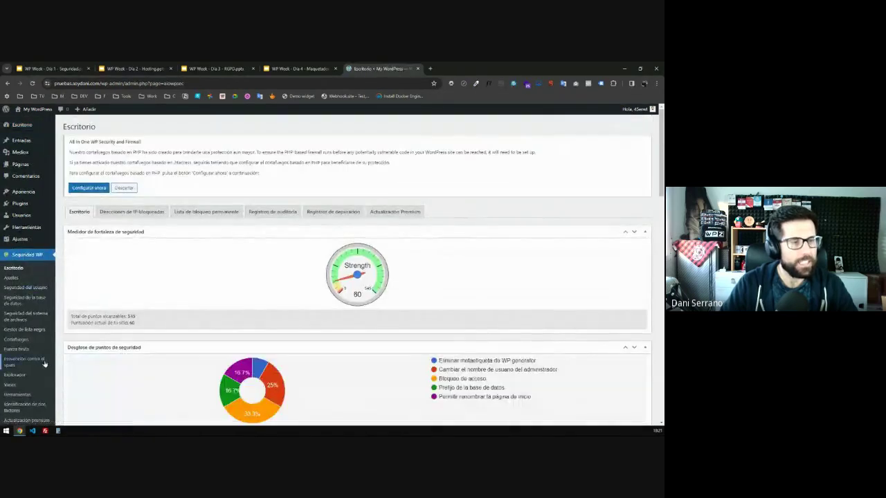
{"action": "scroll", "coordinate": [41, 368], "scroll_direction": "down", "scroll_amount": 2}
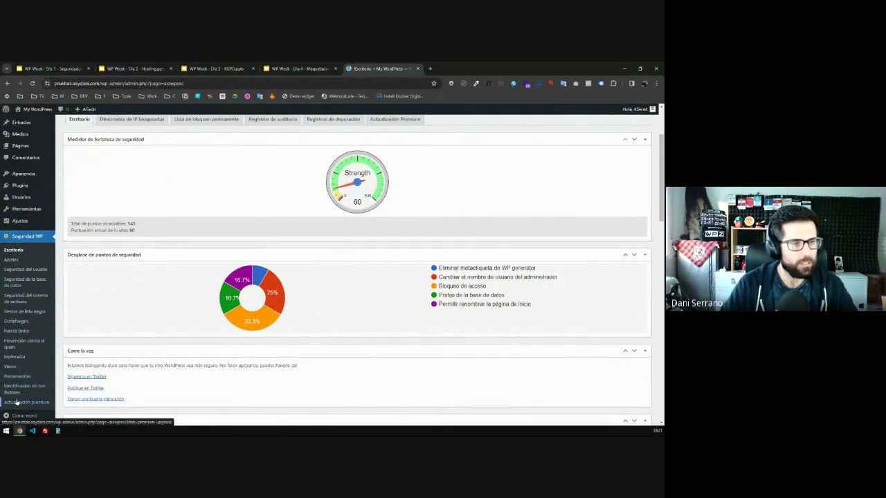
{"action": "left_click", "coordinate": [12, 367]}
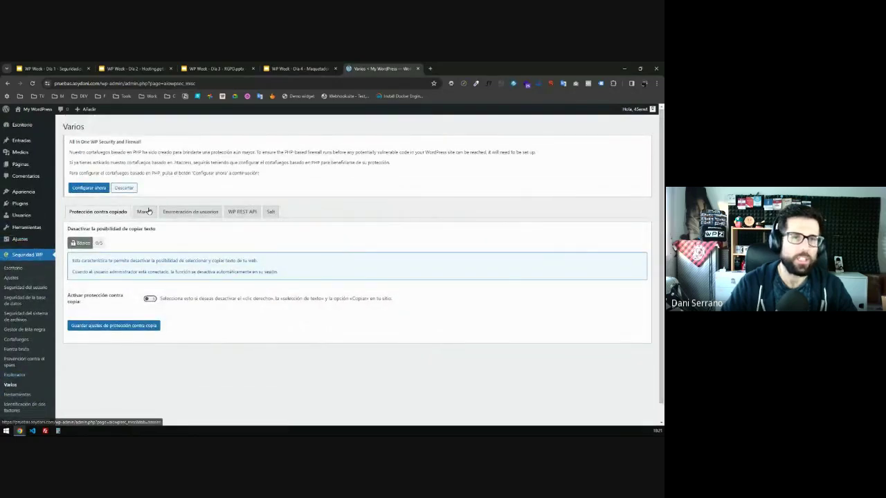
{"action": "left_click", "coordinate": [186, 215]}
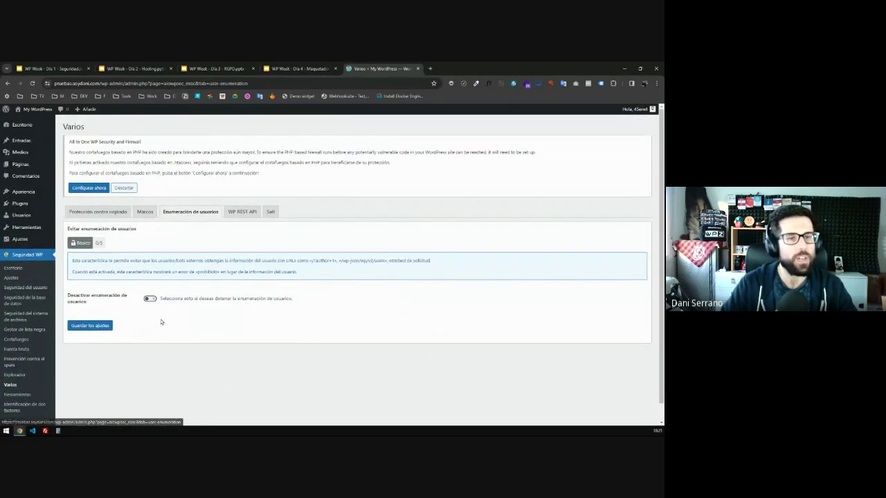
{"action": "left_click", "coordinate": [150, 298]}
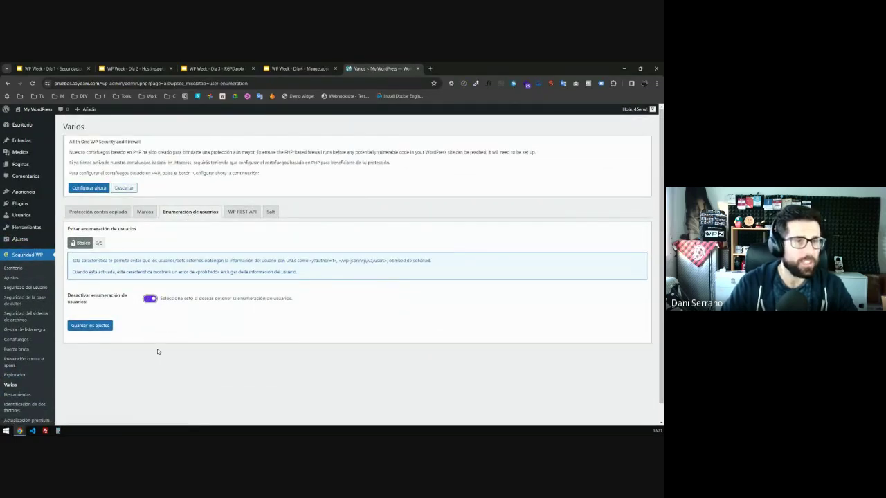
{"action": "left_click", "coordinate": [90, 326]}
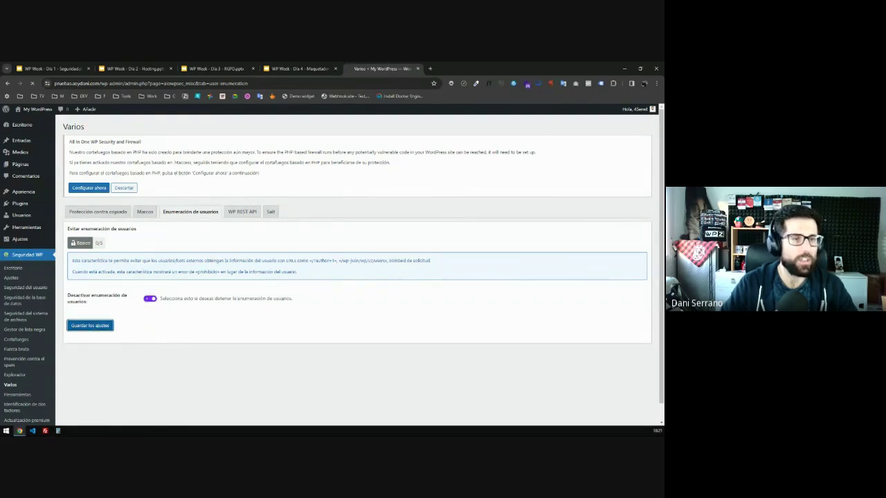
Test the site's /?author=1 address in an incognito window and return to the user enumeration settings
{"action": "key", "text": "ctrl+shift+n"}
{"action": "type", "text": "prue"}
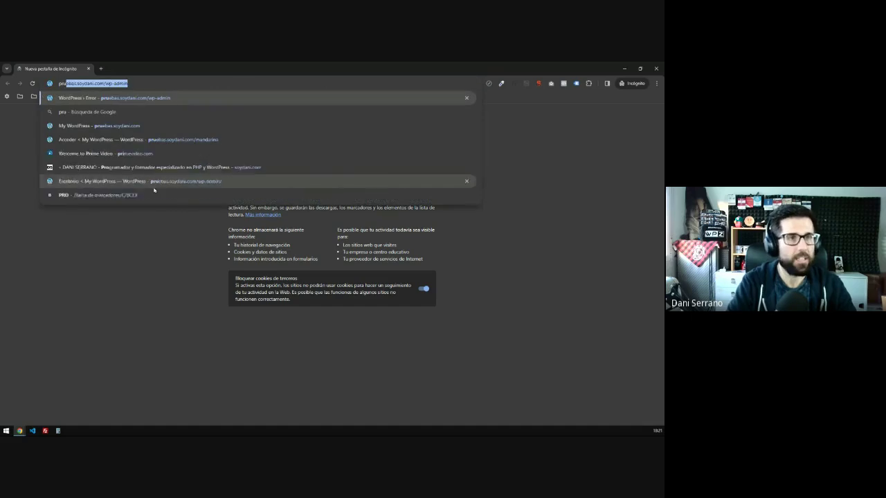
{"action": "type", "text": "bas.soydani.com/"}
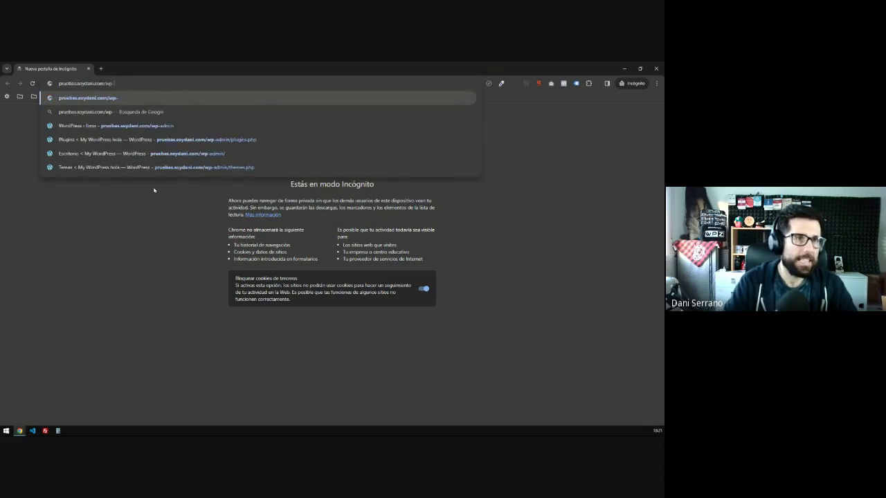
{"action": "type", "text": "?"}
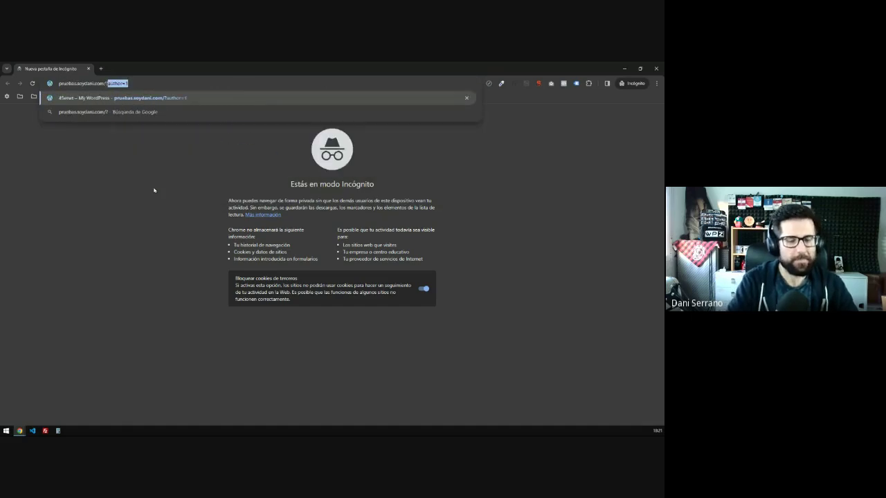
{"action": "type", "text": "au"}
{"action": "key", "text": "Return"}
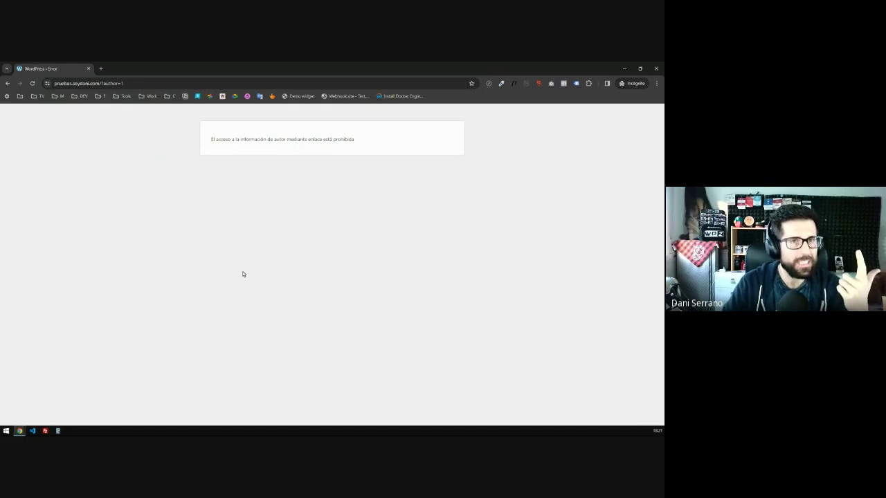
{"action": "left_click", "coordinate": [139, 83]}
{"action": "left_click_drag", "start_coordinate": [139, 83], "coordinate": [116, 83]}
{"action": "left_click", "coordinate": [136, 278]}
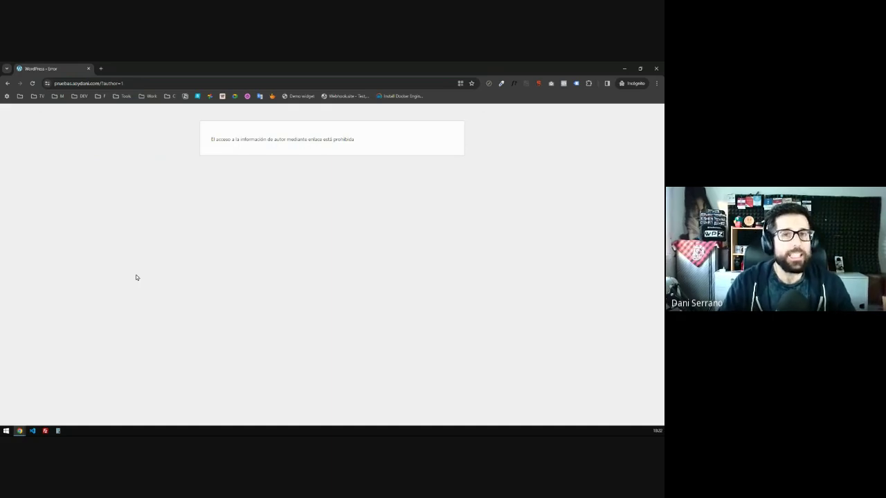
{"action": "key", "text": "alt+Tab"}
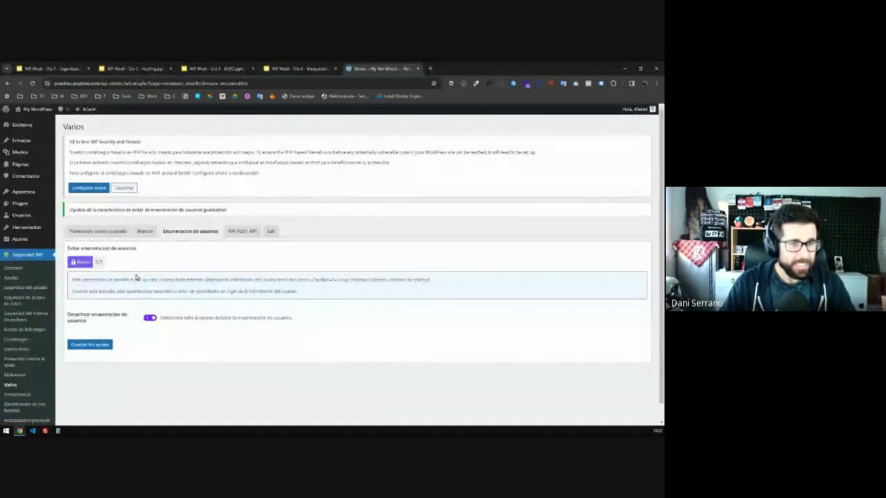
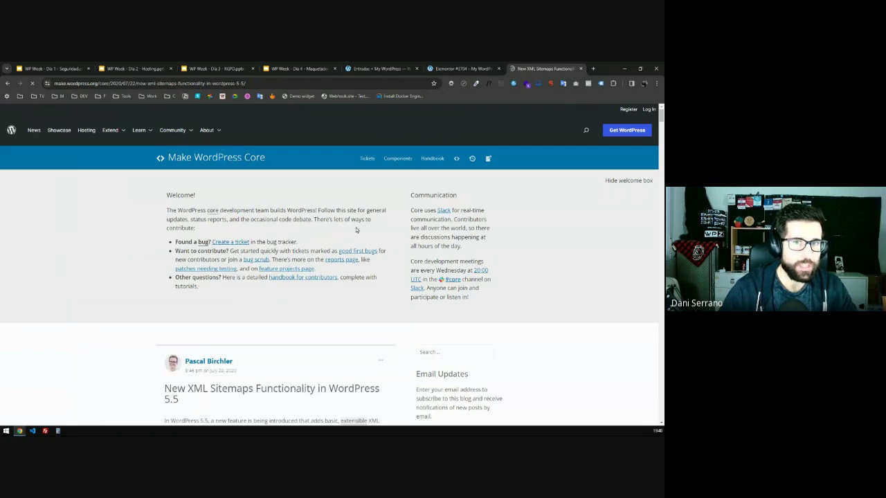
Examine the WordPress 5.5 XML sitemaps article's key points and technical requirements, highlighting SimpleXML and /wp-sitemap.xml
{"action": "scroll", "coordinate": [133, 311], "scroll_direction": "down", "scroll_amount": 2}
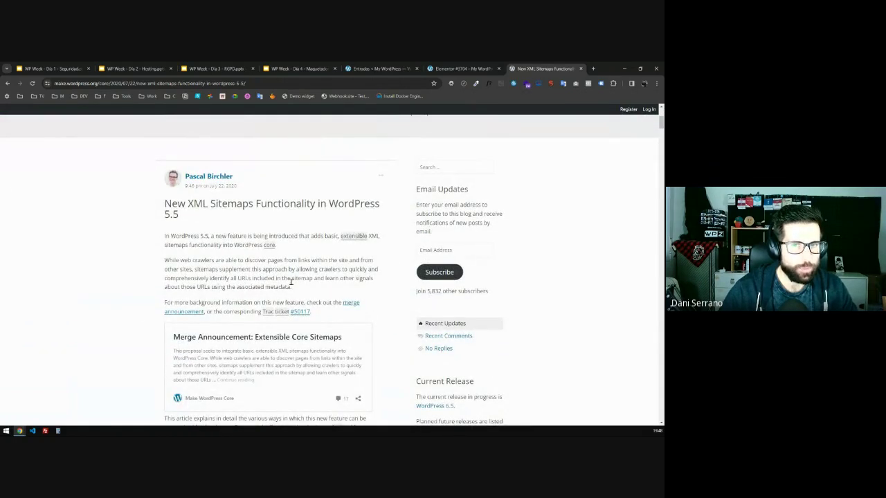
{"action": "scroll", "coordinate": [285, 283], "scroll_direction": "down", "scroll_amount": 2}
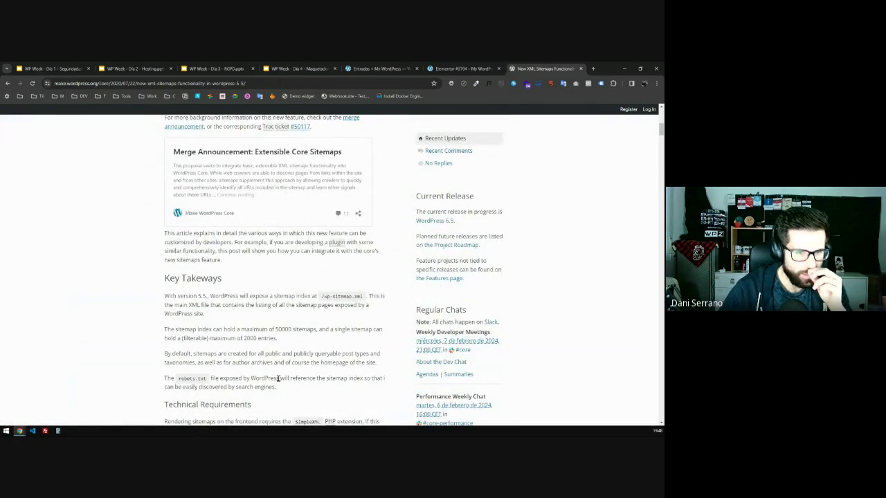
{"action": "scroll", "coordinate": [263, 391], "scroll_direction": "down", "scroll_amount": 2}
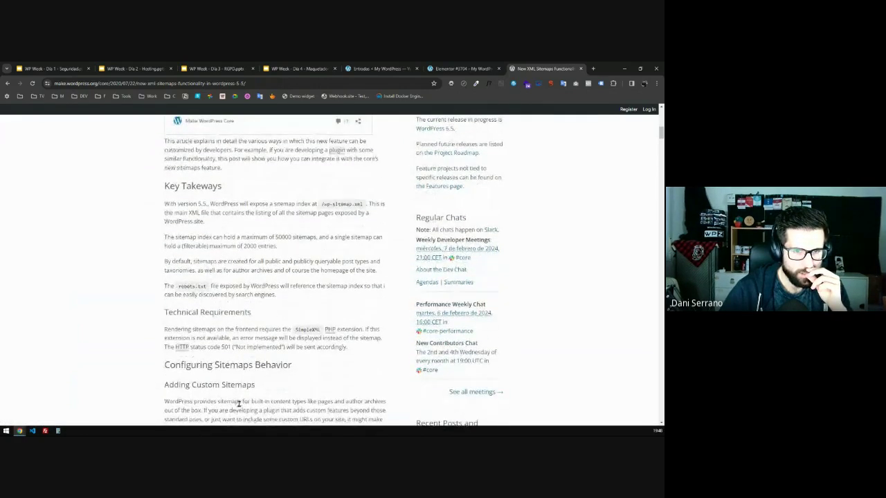
{"action": "scroll", "coordinate": [237, 408], "scroll_direction": "down", "scroll_amount": 1}
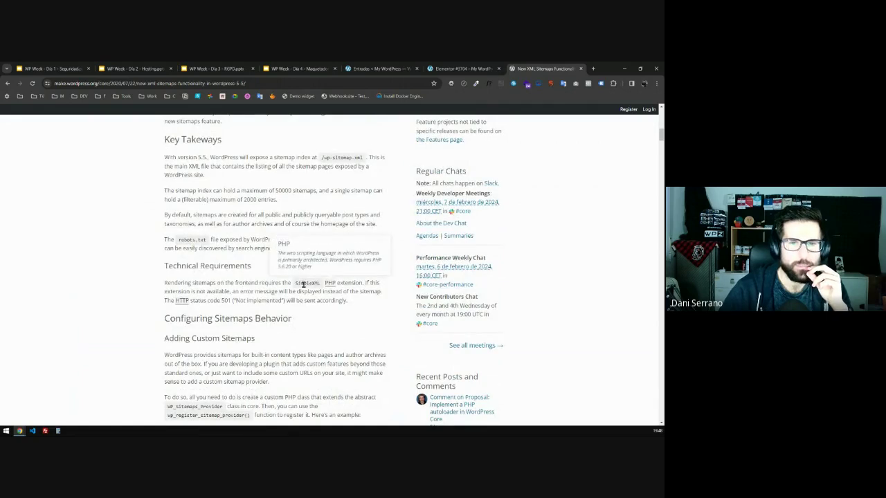
{"action": "left_click_drag", "start_coordinate": [296, 282], "coordinate": [322, 286]}
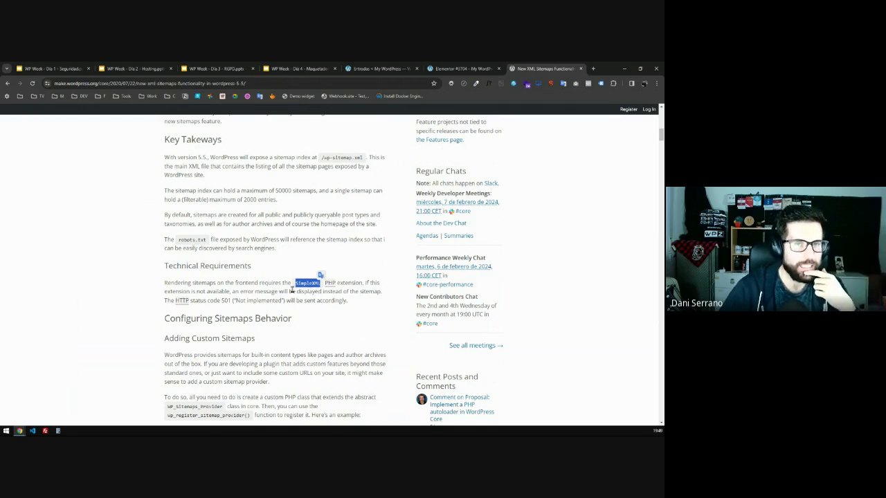
{"action": "mouse_move", "coordinate": [332, 289]}
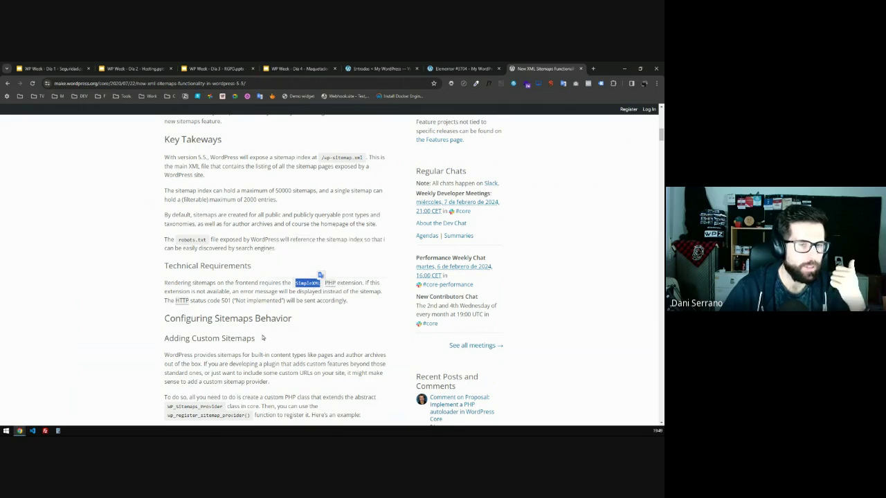
{"action": "scroll", "coordinate": [325, 270], "scroll_direction": "up", "scroll_amount": 1}
{"action": "left_click", "coordinate": [363, 204]}
{"action": "left_click_drag", "start_coordinate": [362, 205], "coordinate": [319, 205]}
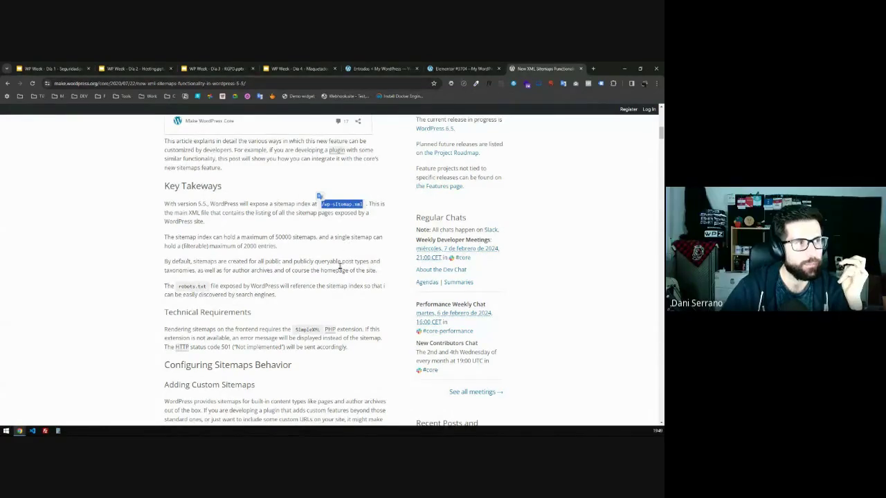
Read the Adding Custom Sitemaps and Removing Certain Sitemaps sections of the article
{"action": "scroll", "coordinate": [331, 279], "scroll_direction": "down", "scroll_amount": 2}
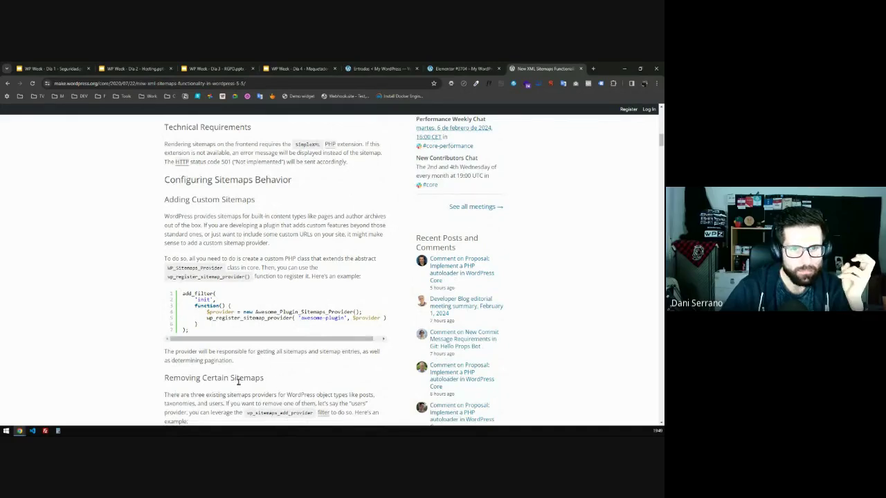
{"action": "scroll", "coordinate": [234, 384], "scroll_direction": "down", "scroll_amount": 1}
{"action": "scroll", "coordinate": [230, 387], "scroll_direction": "down", "scroll_amount": 1}
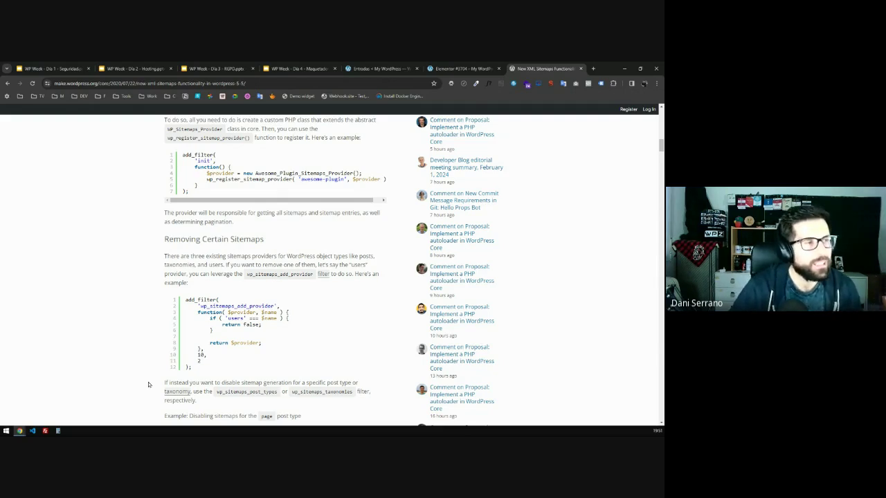
Return to the key points and technical requirements and highlight /wp-sitemap.xml and the SimpleXML PHP extension
{"action": "scroll", "coordinate": [146, 307], "scroll_direction": "up", "scroll_amount": 2}
{"action": "scroll", "coordinate": [146, 309], "scroll_direction": "up", "scroll_amount": 3}
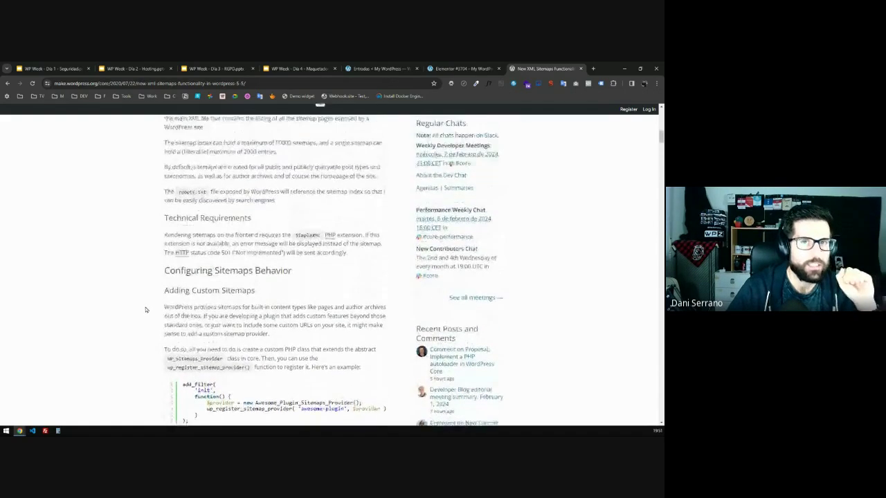
{"action": "left_click", "coordinate": [339, 213]}
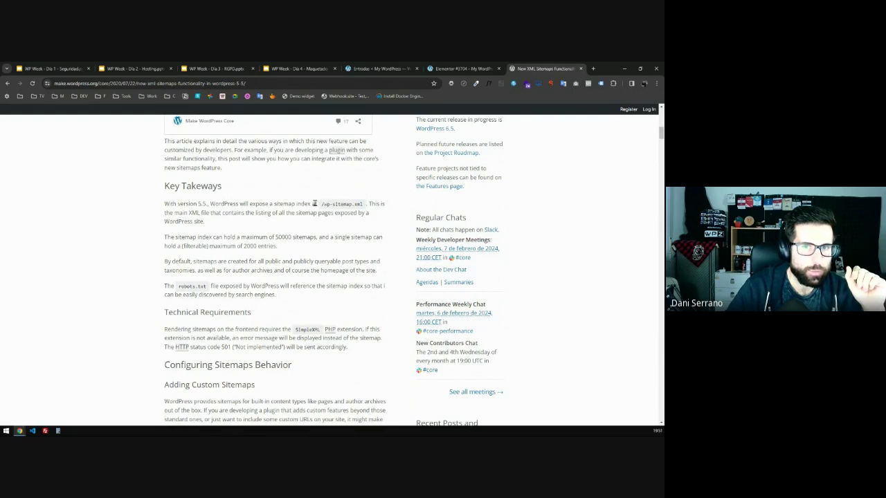
{"action": "left_click_drag", "start_coordinate": [321, 203], "coordinate": [365, 211]}
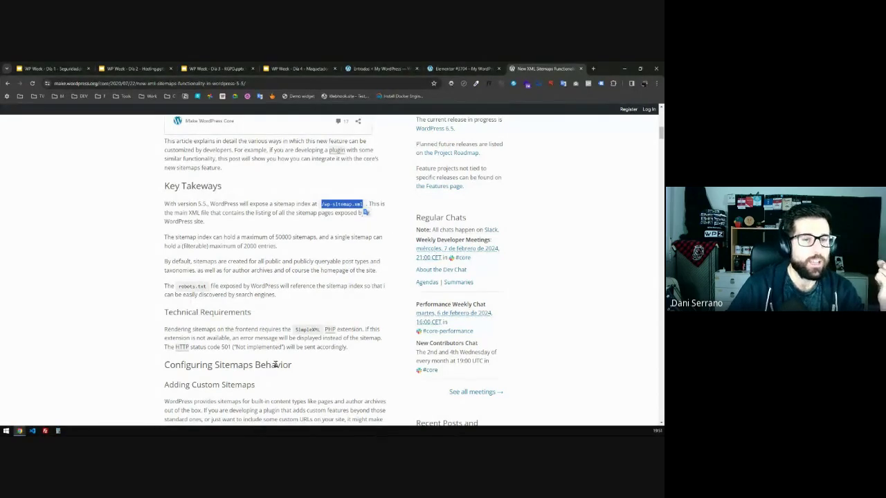
{"action": "left_click_drag", "start_coordinate": [362, 328], "coordinate": [288, 326]}
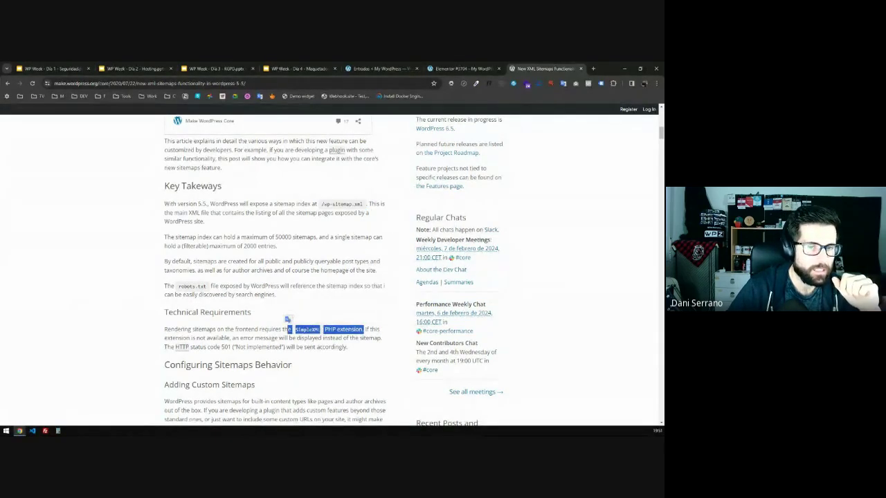
{"action": "left_click", "coordinate": [361, 353]}
Examine the article's code examples for removing sitemaps, adding extra tags to entries and excluding a single post
{"action": "scroll", "coordinate": [314, 338], "scroll_direction": "down", "scroll_amount": 3}
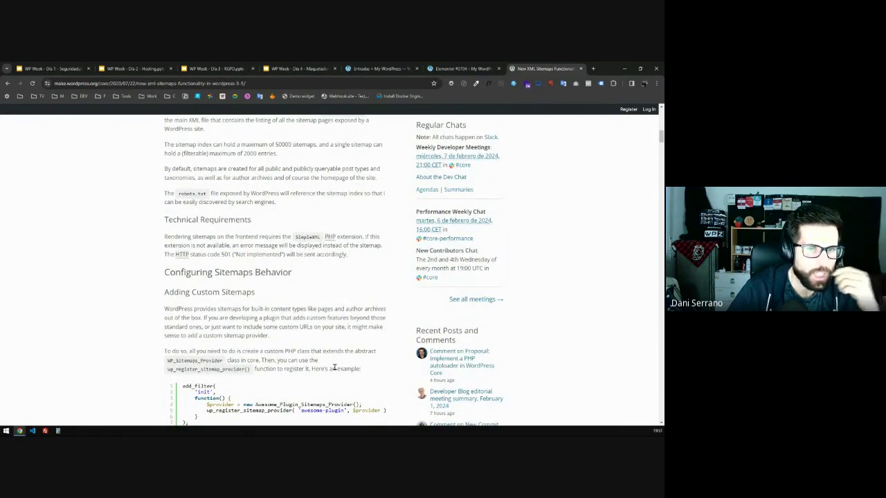
{"action": "scroll", "coordinate": [317, 367], "scroll_direction": "down", "scroll_amount": 5}
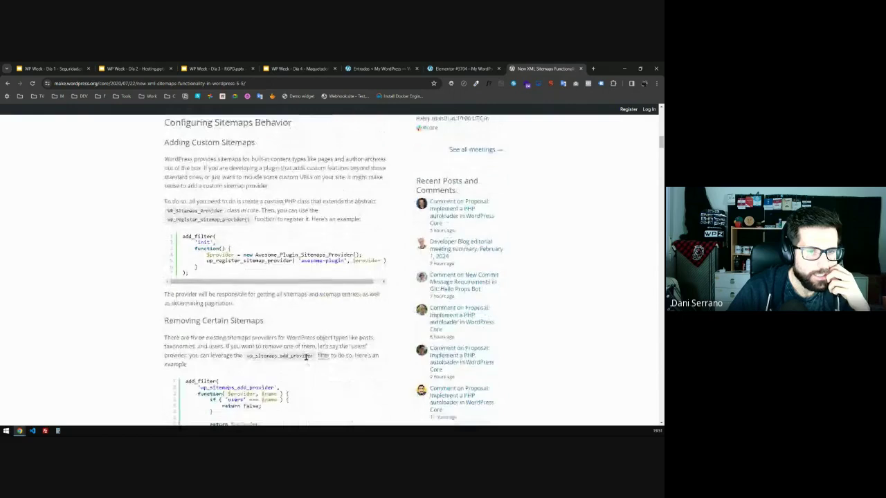
{"action": "scroll", "coordinate": [306, 360], "scroll_direction": "down", "scroll_amount": 1}
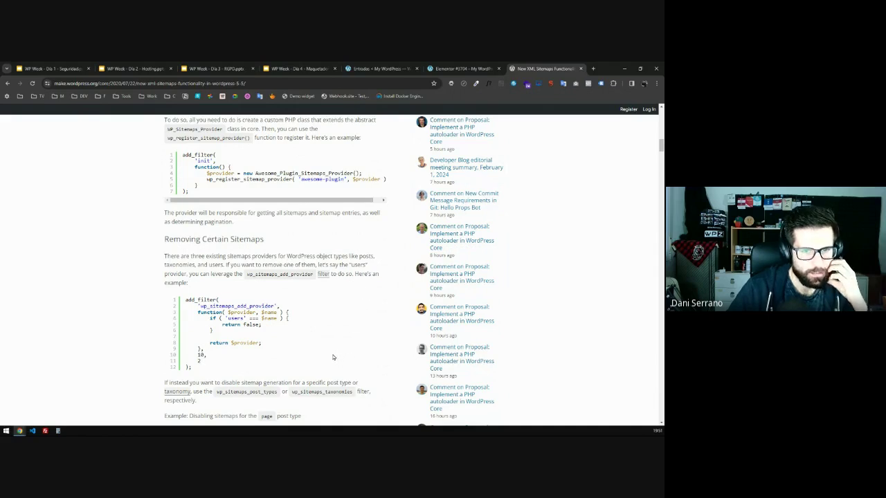
{"action": "scroll", "coordinate": [332, 356], "scroll_direction": "down", "scroll_amount": 3}
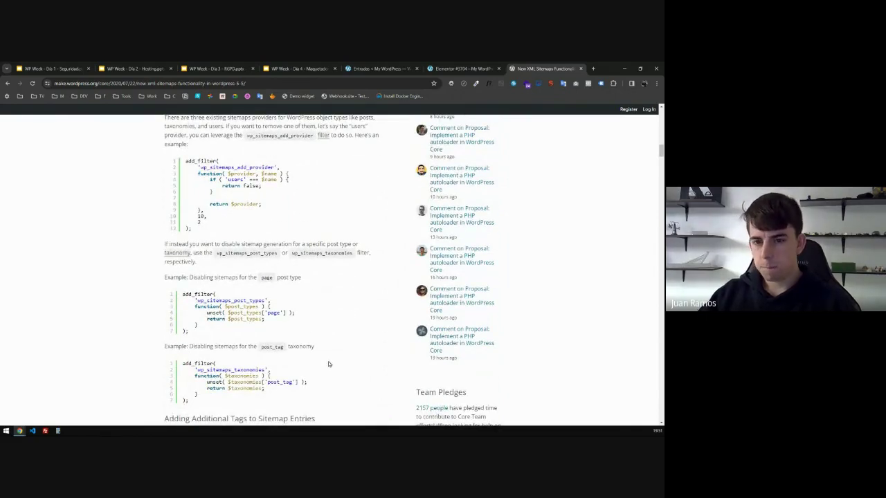
{"action": "scroll", "coordinate": [328, 361], "scroll_direction": "down", "scroll_amount": 3}
{"action": "scroll", "coordinate": [326, 361], "scroll_direction": "down", "scroll_amount": 2}
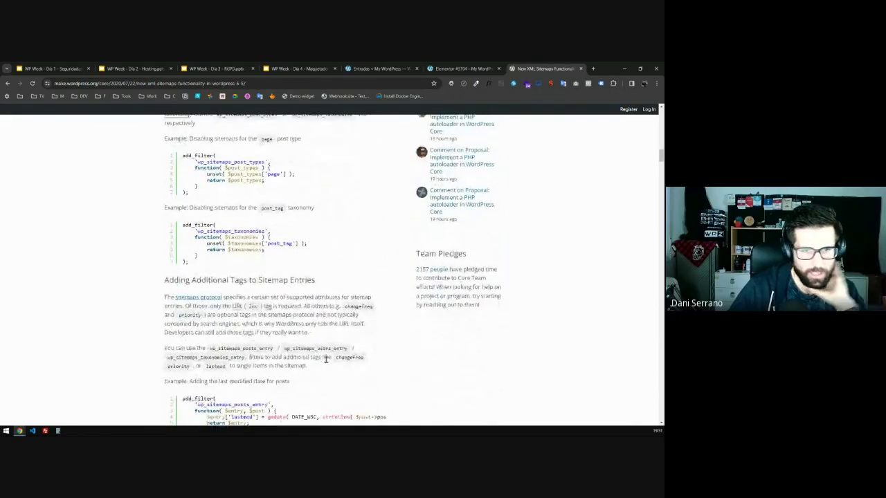
{"action": "scroll", "coordinate": [324, 362], "scroll_direction": "down", "scroll_amount": 1}
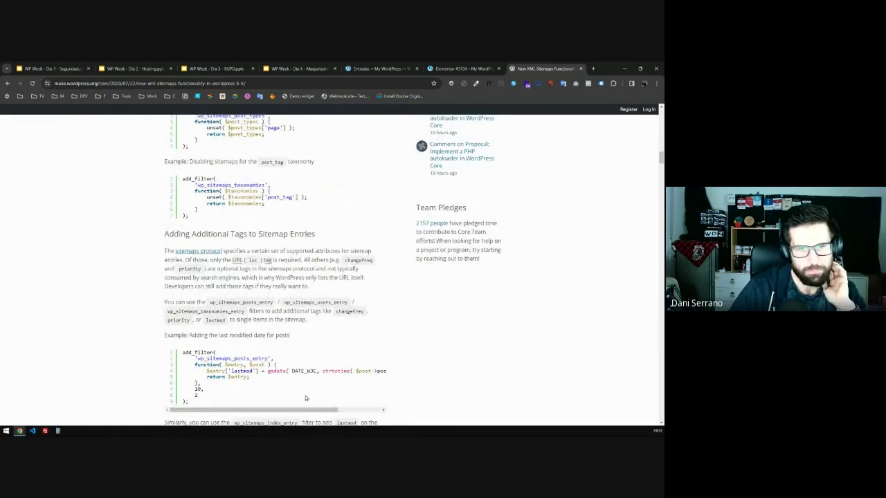
{"action": "scroll", "coordinate": [306, 396], "scroll_direction": "down", "scroll_amount": 3}
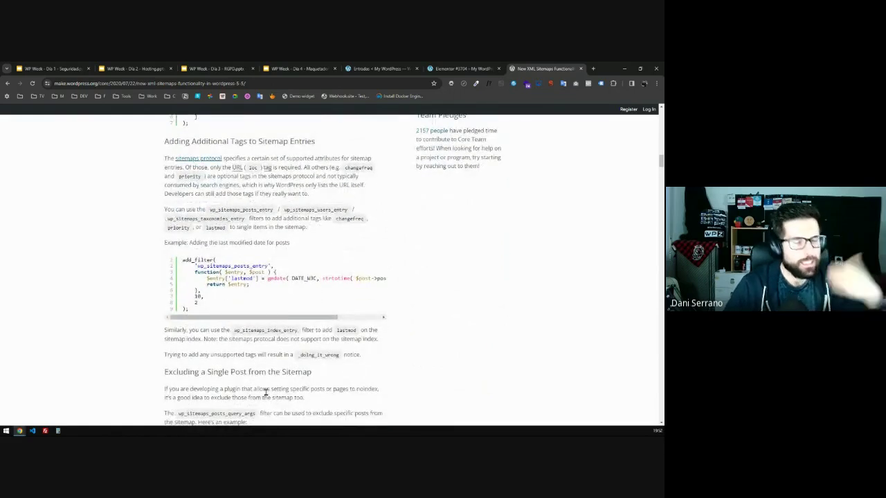
{"action": "scroll", "coordinate": [276, 393], "scroll_direction": "down", "scroll_amount": 3}
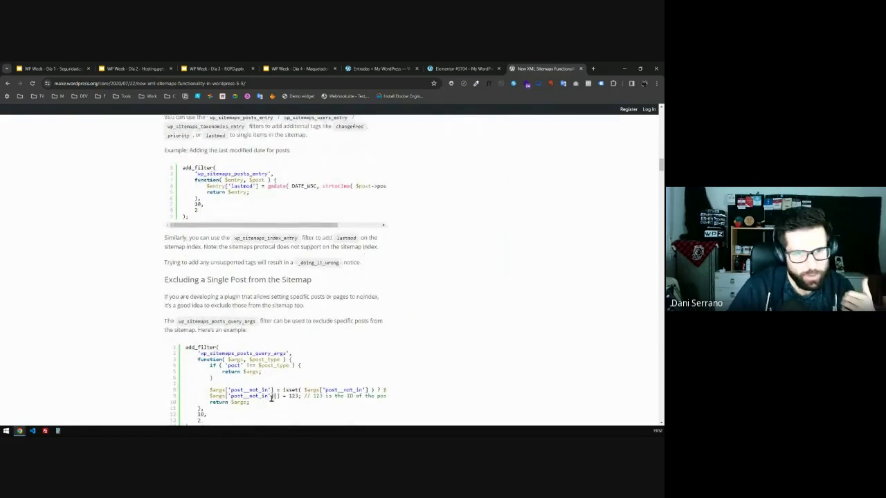
{"action": "scroll", "coordinate": [271, 394], "scroll_direction": "down", "scroll_amount": 4}
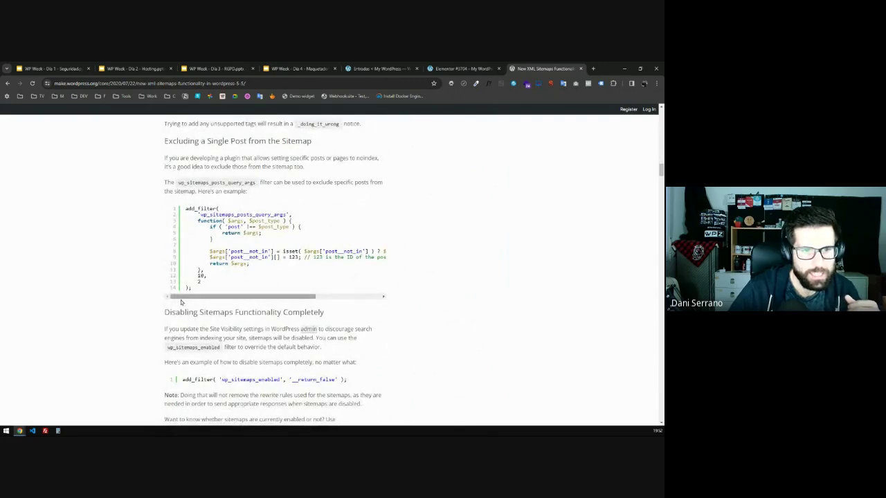
Highlight the add_filter( 'wp_sitemaps_enabled', '__return_false' ); line in the Disabling Sitemaps Functionality Completely section
{"action": "left_click_drag", "start_coordinate": [164, 312], "coordinate": [194, 339]}
{"action": "scroll", "coordinate": [396, 339], "scroll_direction": "down", "scroll_amount": 1}
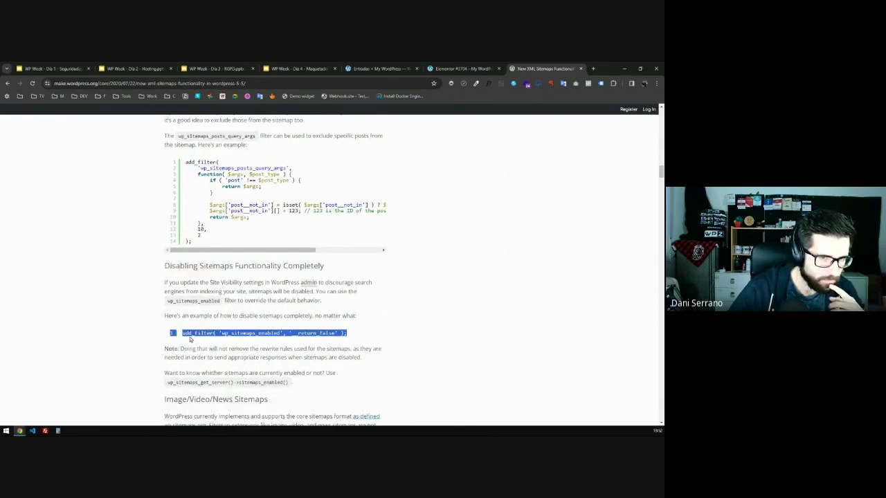
{"action": "left_click", "coordinate": [106, 336]}
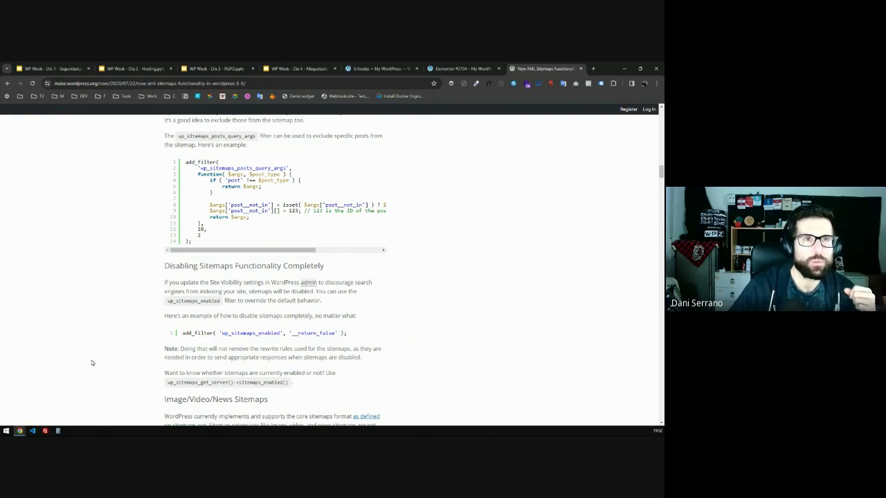
{"action": "left_click", "coordinate": [19, 431]}
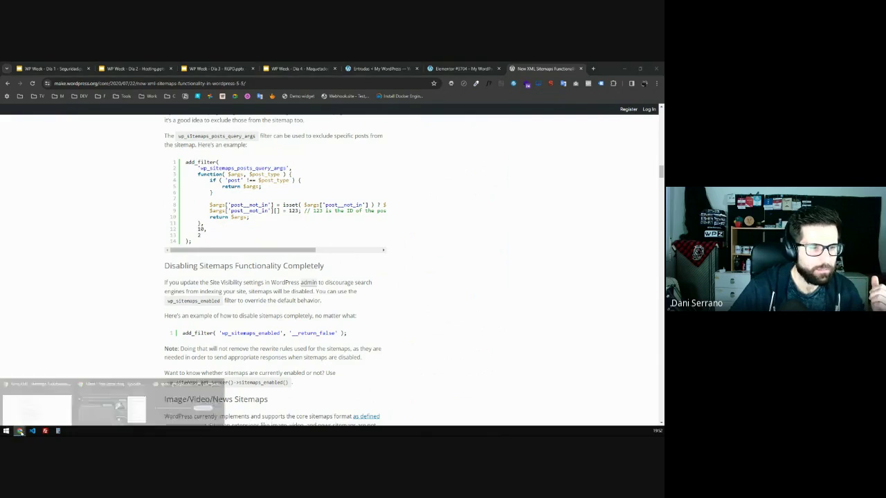
{"action": "left_click", "coordinate": [49, 411]}
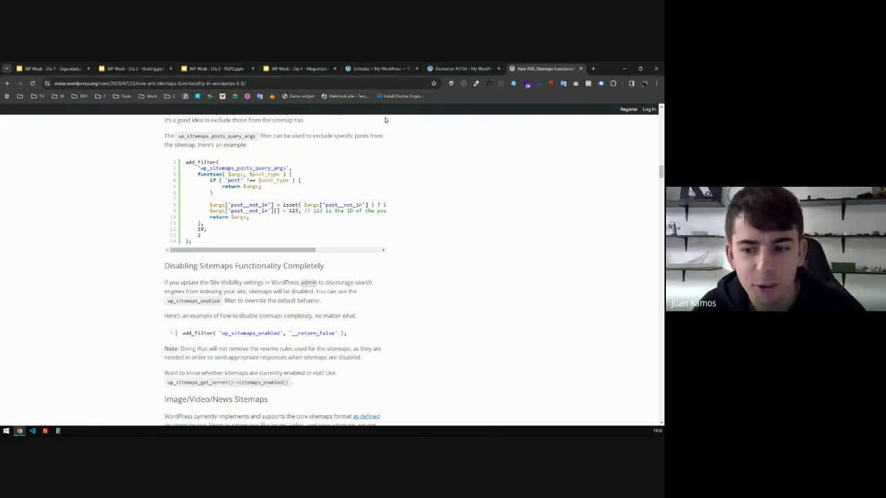
{"action": "left_click_drag", "start_coordinate": [346, 333], "coordinate": [182, 334]}
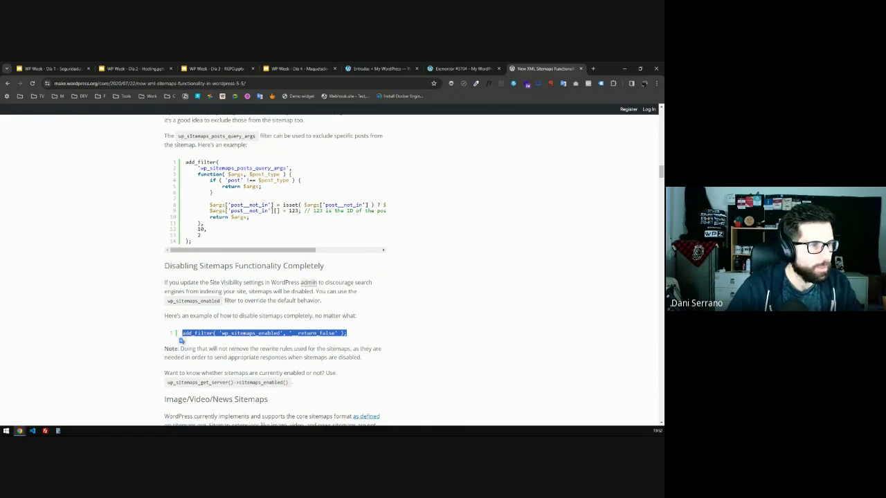
Switch to the SiteGround Site Tools window with the file manager and maximize it
{"action": "key", "text": "alt+Tab"}
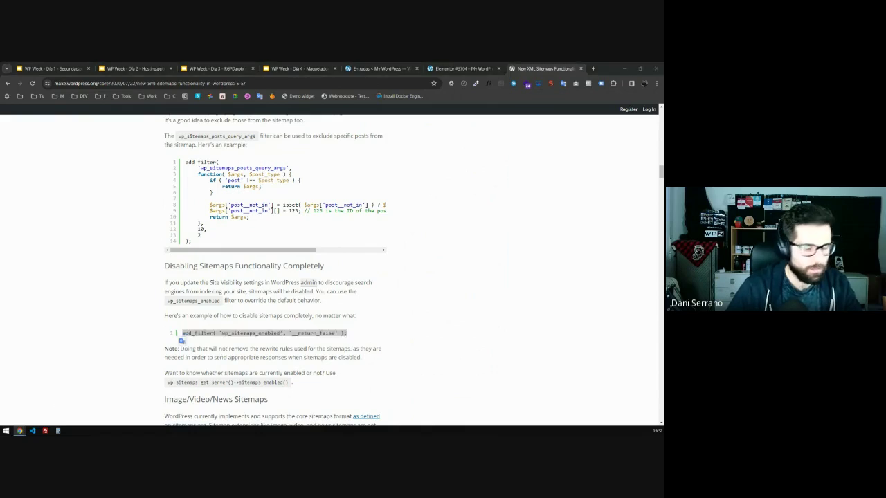
{"action": "left_click", "coordinate": [593, 69]}
{"action": "key", "text": "ctrl+w"}
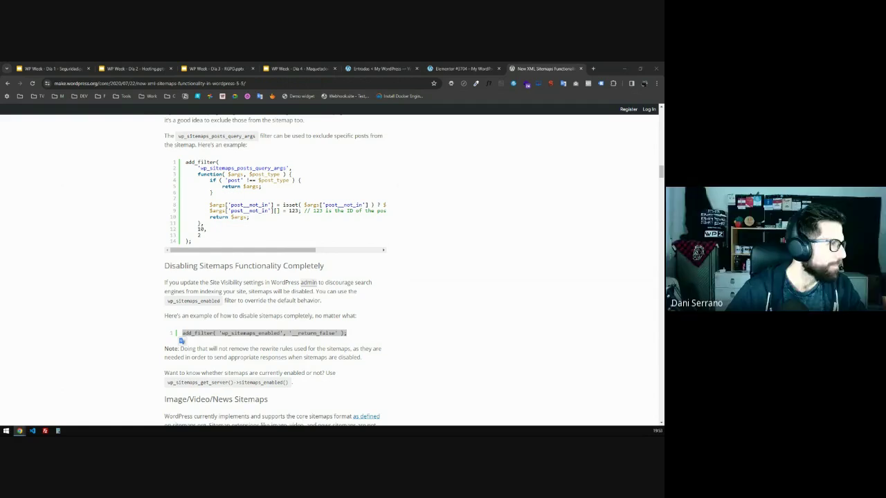
{"action": "key", "text": "alt+Tab"}
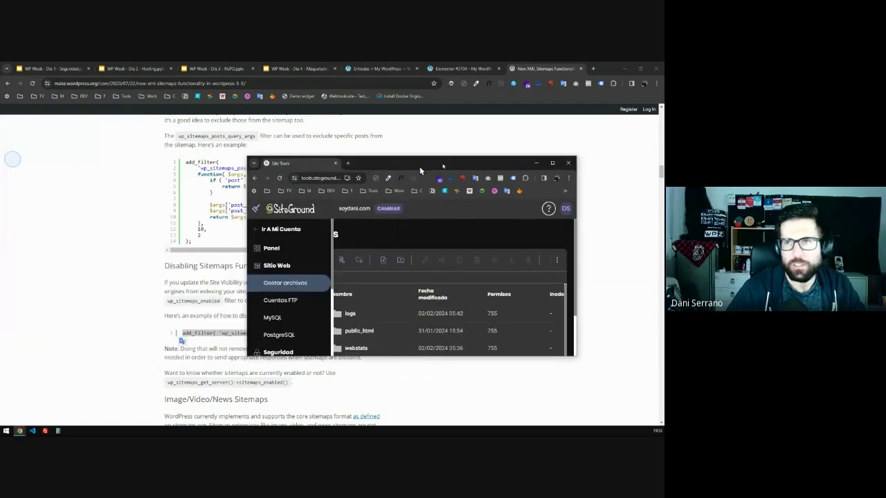
{"action": "double_click", "coordinate": [419, 166]}
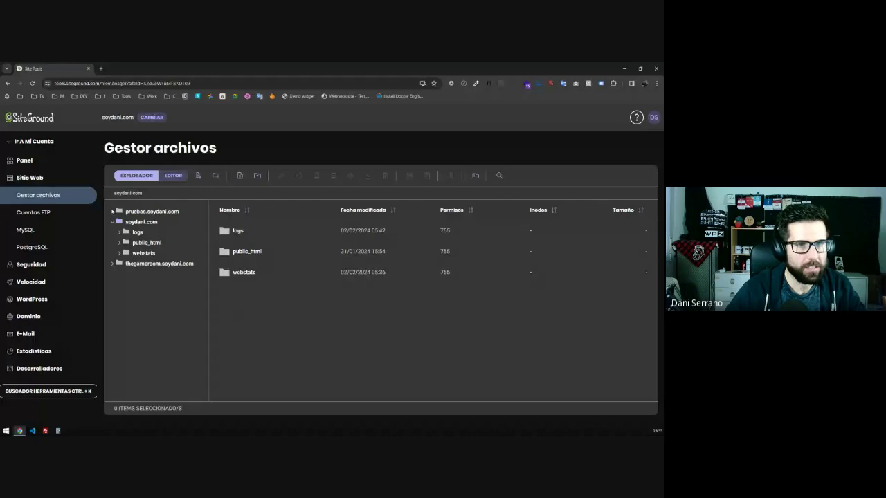
Browse the file manager to pruebas.soydani.com > public_html > wp-content > themes
{"action": "left_click", "coordinate": [116, 212]}
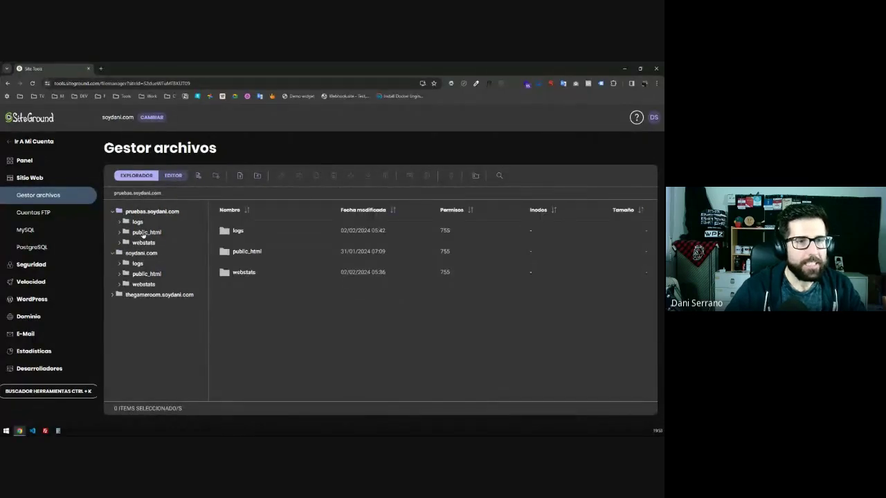
{"action": "left_click", "coordinate": [144, 233]}
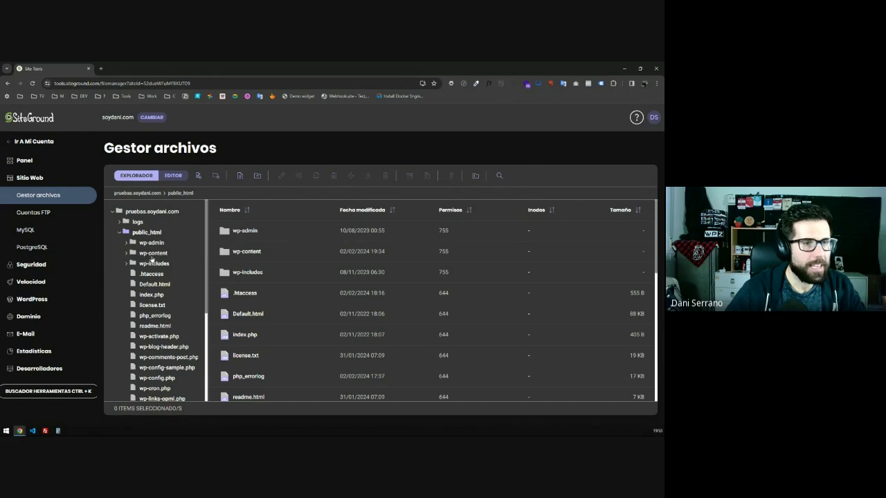
{"action": "left_click", "coordinate": [147, 253]}
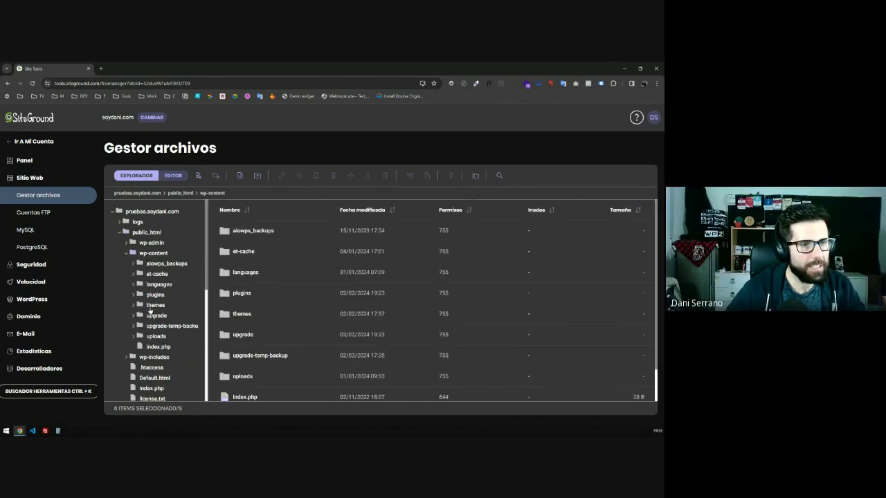
{"action": "left_click", "coordinate": [155, 305]}
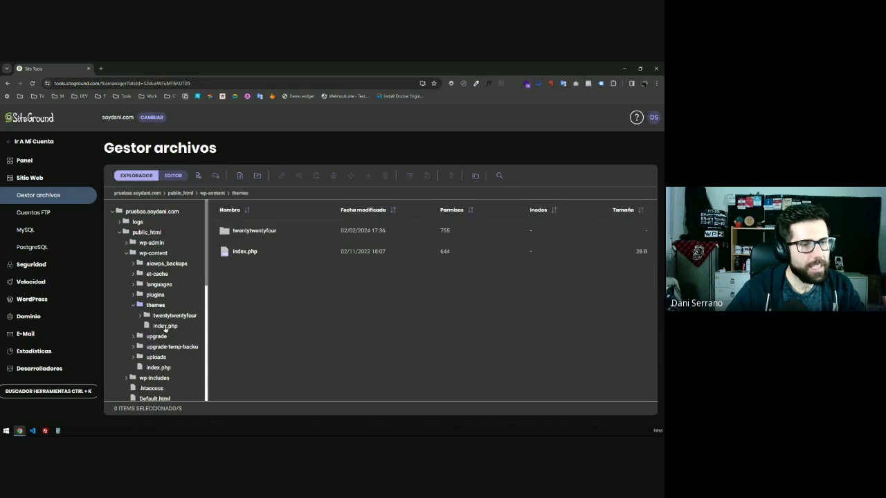
{"action": "left_click_drag", "start_coordinate": [206, 276], "coordinate": [205, 295]}
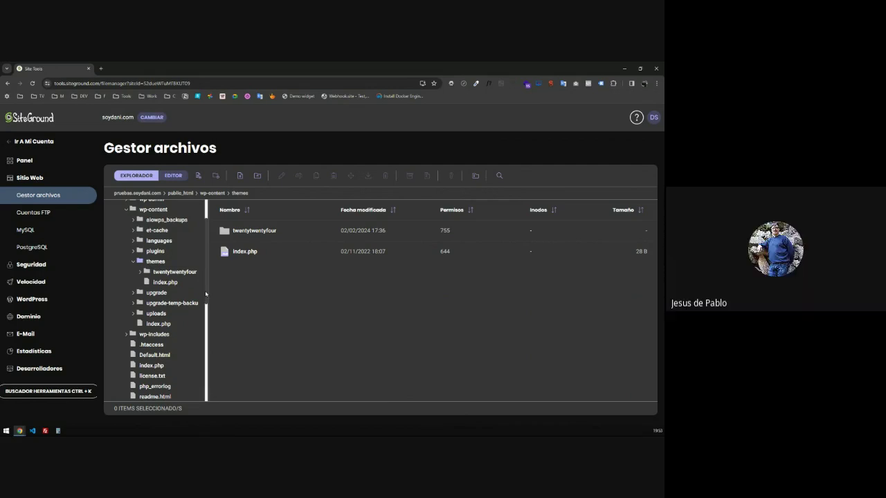
{"action": "left_click_drag", "start_coordinate": [205, 295], "coordinate": [207, 282]}
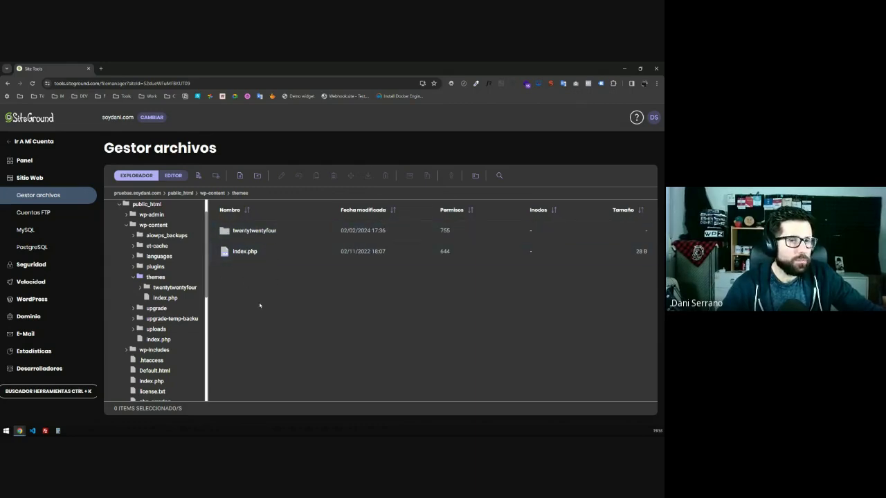
Try to open the themes folder's index.php for editing
{"action": "left_click", "coordinate": [270, 255]}
{"action": "right_click", "coordinate": [269, 254]}
{"action": "left_click", "coordinate": [291, 258]}
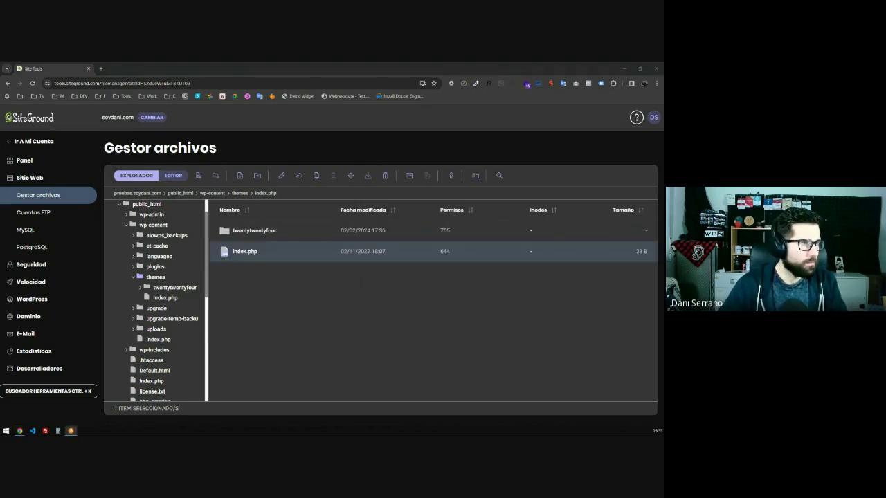
{"action": "right_click", "coordinate": [275, 254]}
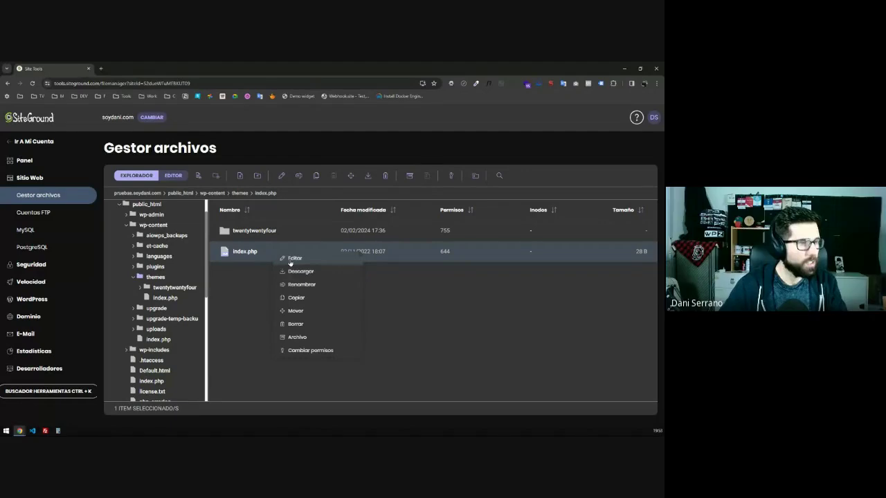
{"action": "left_click", "coordinate": [249, 298]}
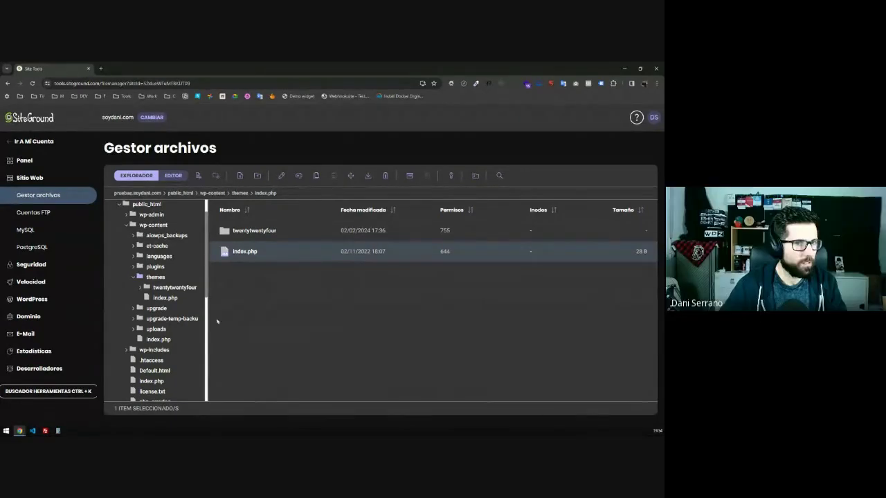
Switch to the WordPress admin window and open the installed themes page to check which theme is active
{"action": "scroll", "coordinate": [207, 296], "scroll_direction": "down", "scroll_amount": 1}
{"action": "scroll", "coordinate": [206, 291], "scroll_direction": "up", "scroll_amount": 2}
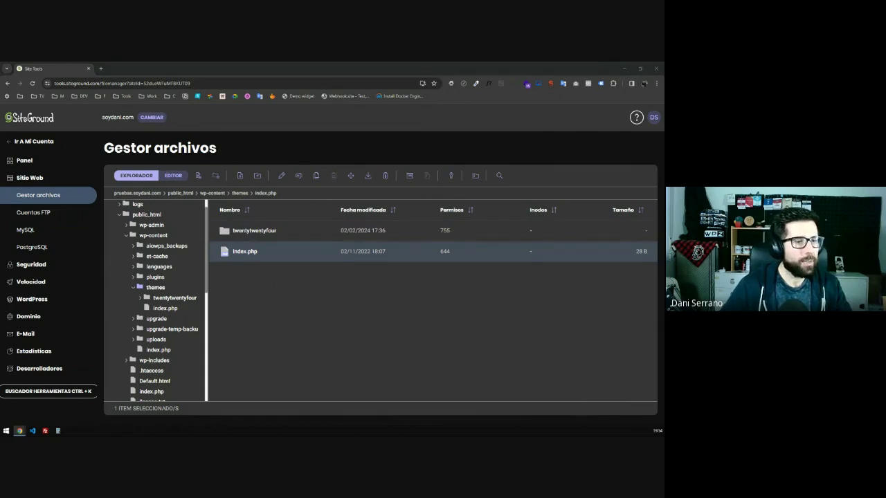
{"action": "mouse_move", "coordinate": [19, 431]}
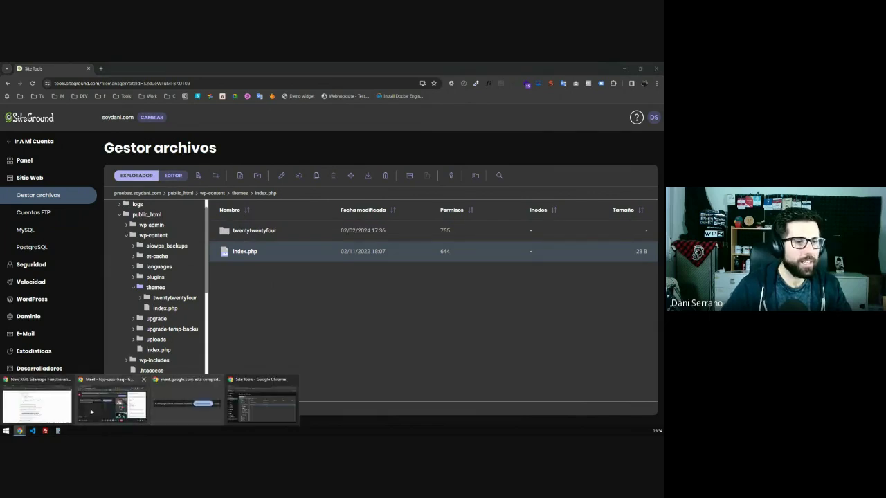
{"action": "left_click", "coordinate": [59, 412]}
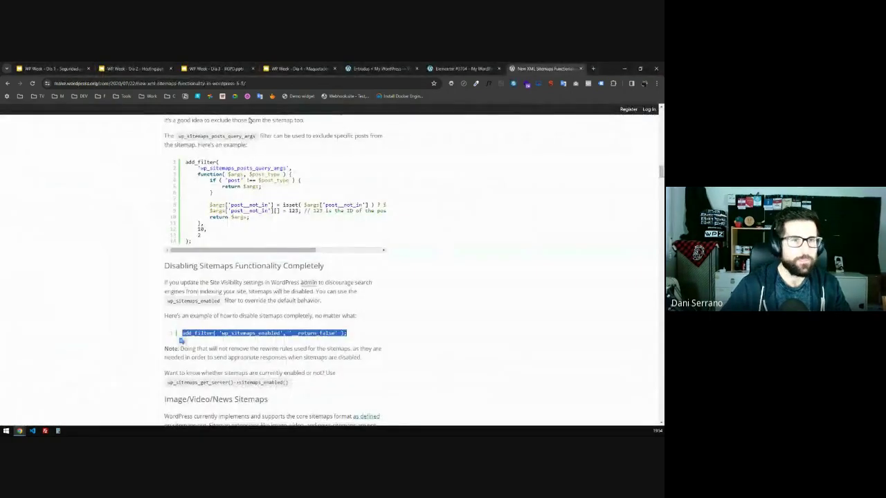
{"action": "key", "text": "ctrl+shift+Tab"}
{"action": "key", "text": "ctrl+shift+Tab"}
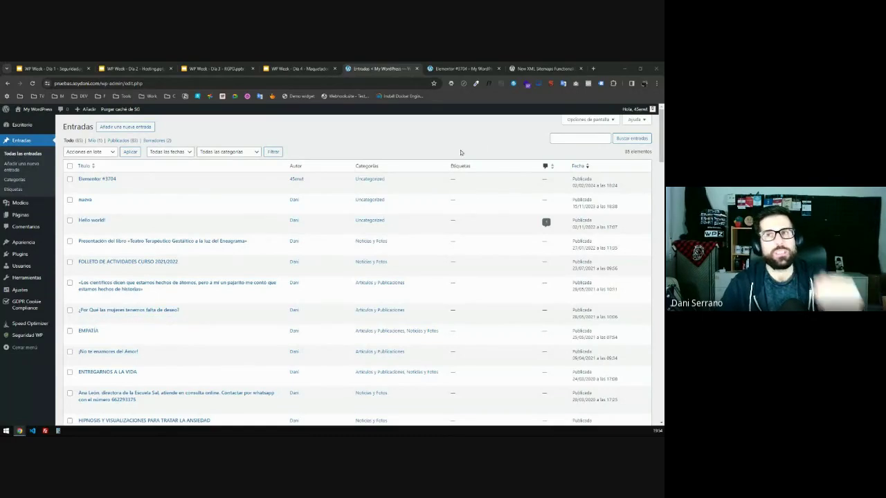
{"action": "key", "text": "alt+Tab"}
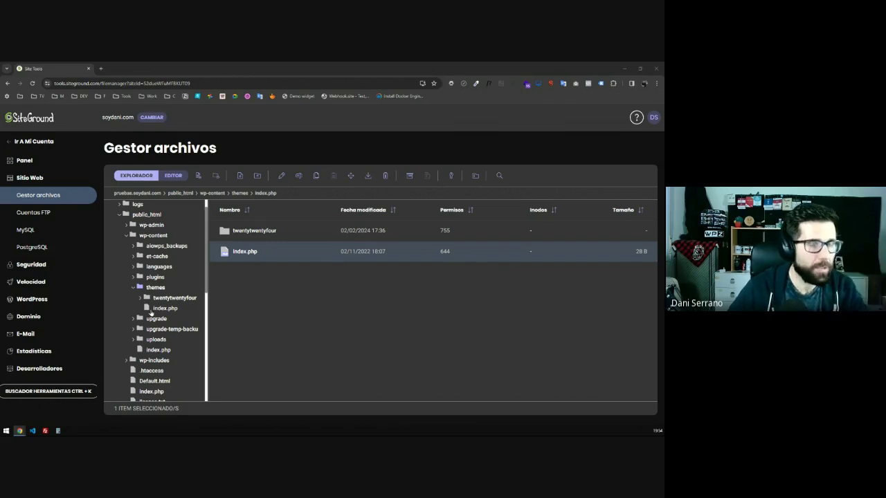
{"action": "key", "text": "alt+Tab"}
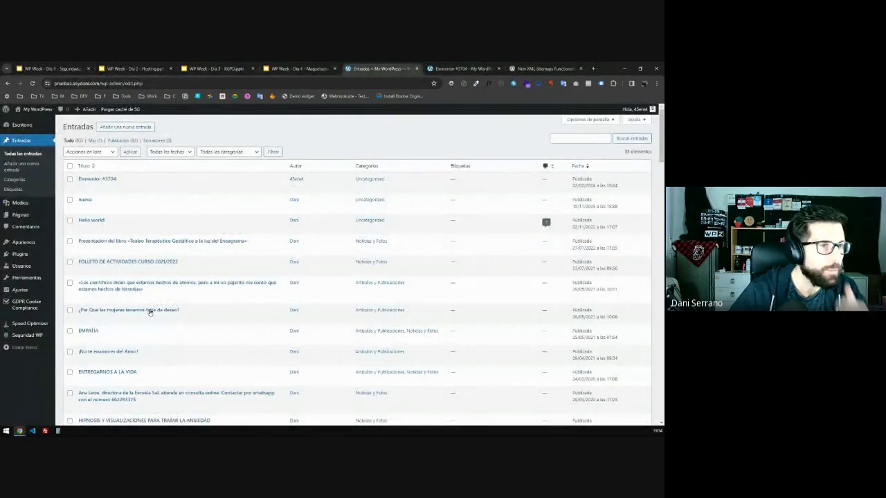
{"action": "left_click", "coordinate": [22, 256]}
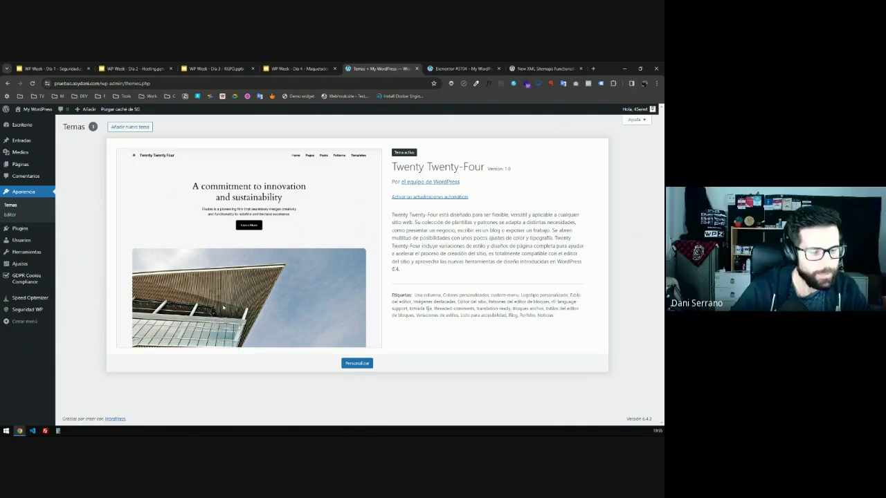
Switch back to the Site Tools file manager and open the twentytwentyfour theme folder to view its files
{"action": "key", "text": "alt+Tab"}
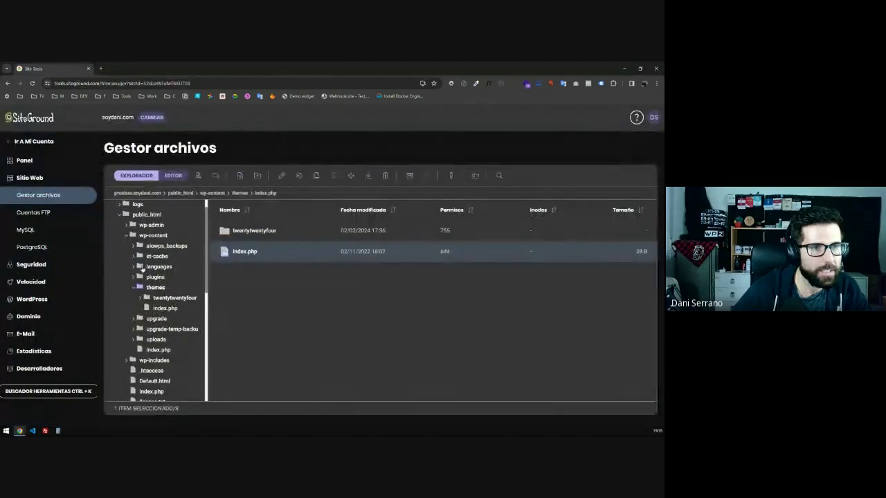
{"action": "left_click", "coordinate": [165, 298]}
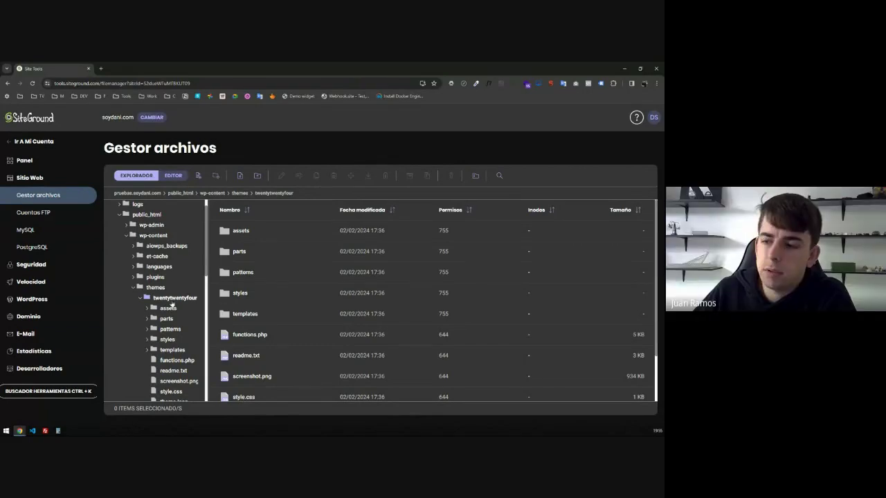
{"action": "left_click_drag", "start_coordinate": [208, 258], "coordinate": [206, 277]}
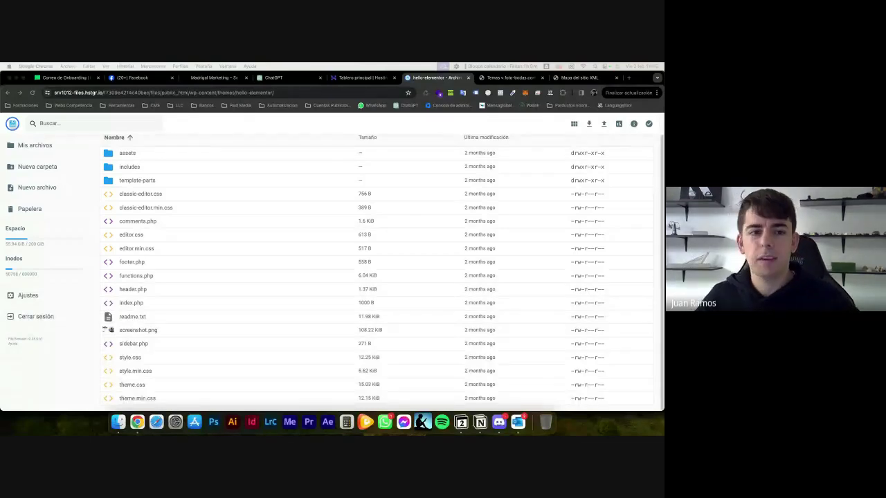
Browse from the themes folder into hello-elementor and open its functions.php in the editor
{"action": "scroll", "coordinate": [259, 238], "scroll_direction": "up", "scroll_amount": 1}
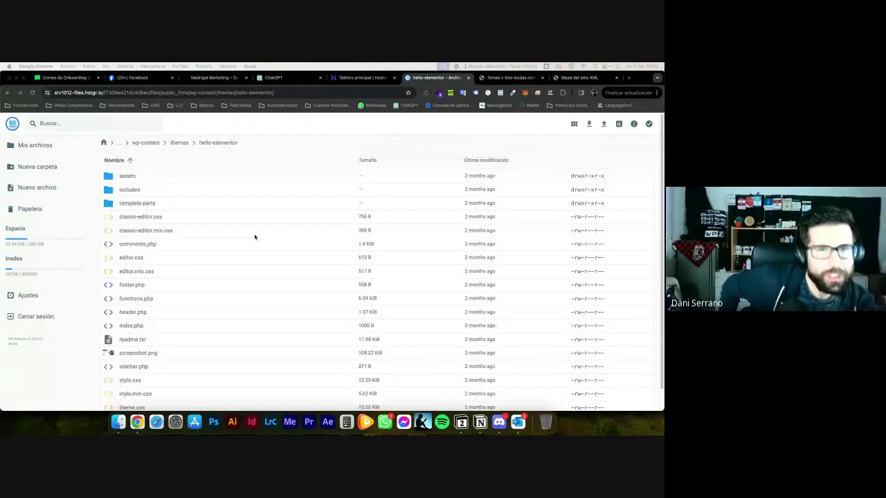
{"action": "left_click", "coordinate": [179, 142]}
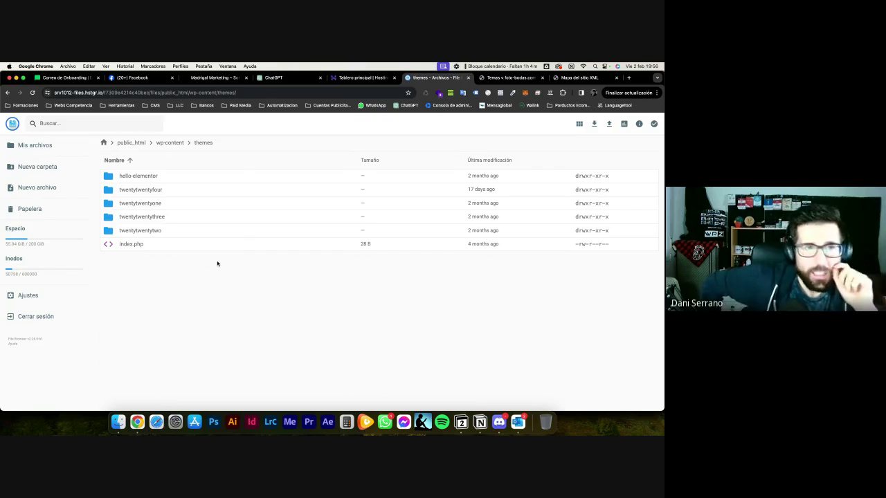
{"action": "double_click", "coordinate": [140, 177]}
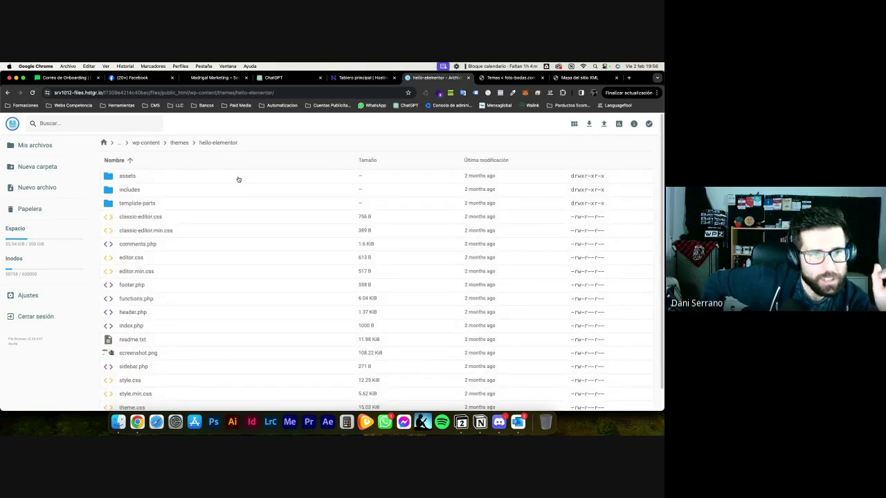
{"action": "scroll", "coordinate": [223, 192], "scroll_direction": "down", "scroll_amount": 2}
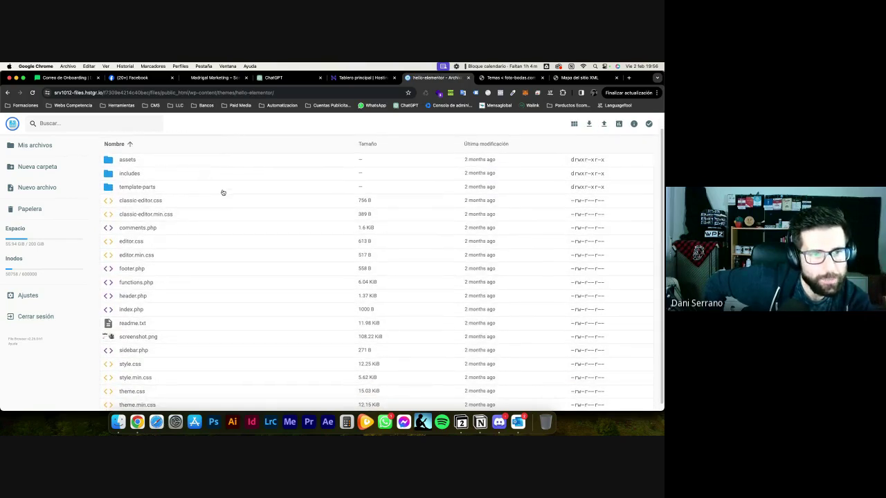
{"action": "left_click", "coordinate": [142, 278]}
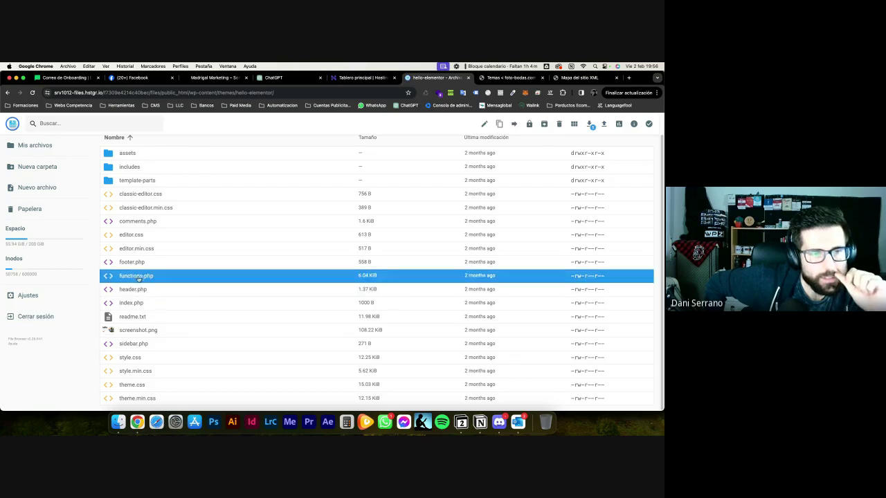
{"action": "double_click", "coordinate": [145, 277]}
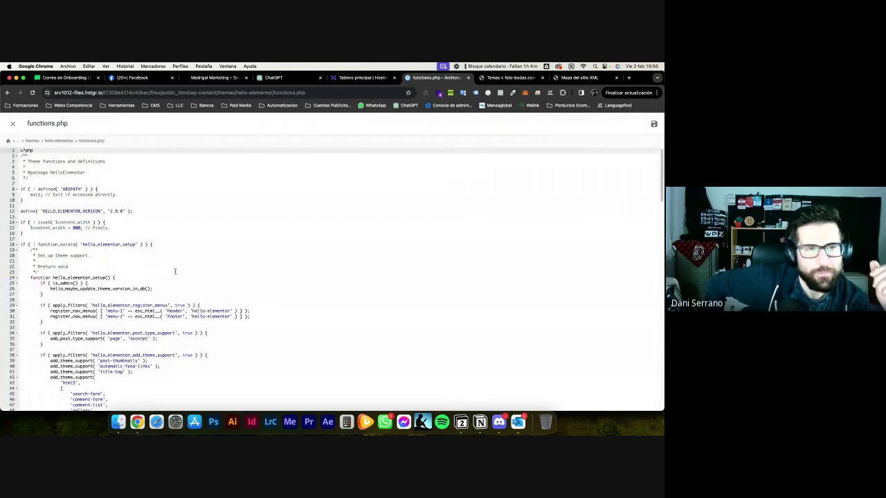
Add add_filter( 'wp_sitemaps_enabled', '__return_false' ); at the end of functions.php, save the file and close it
{"action": "scroll", "coordinate": [200, 237], "scroll_direction": "down", "scroll_amount": 15}
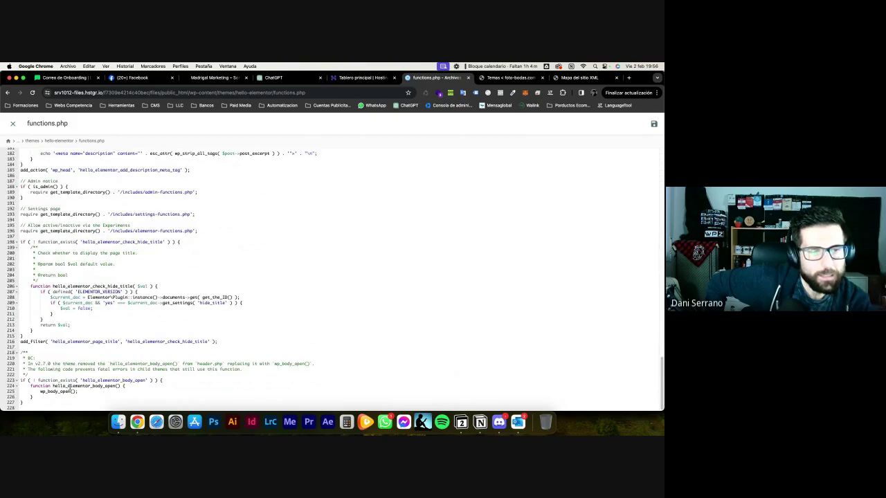
{"action": "left_click", "coordinate": [47, 408]}
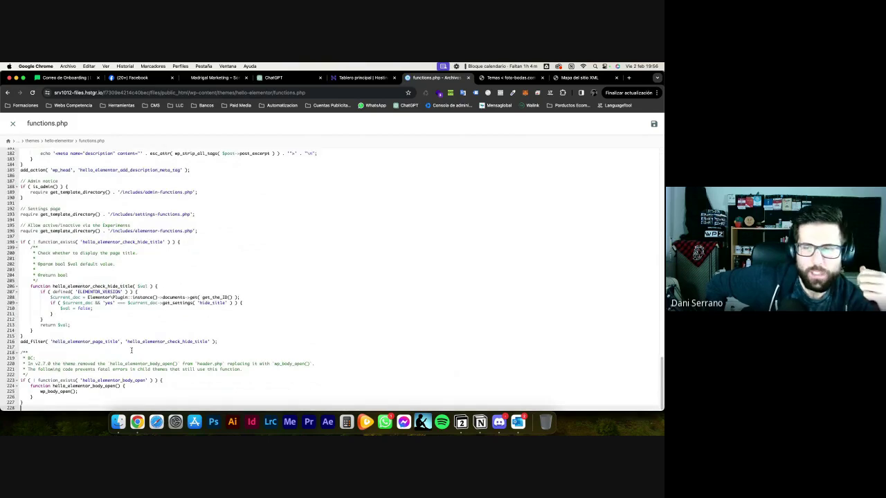
{"action": "type", "text": "add_filter( 'wp_sitemaps_enabled', '__return_false' );"}
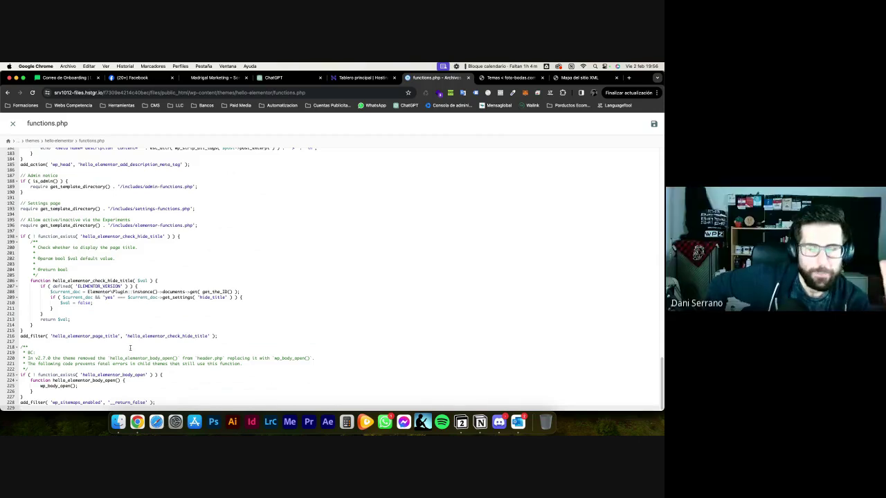
{"action": "left_click", "coordinate": [654, 126]}
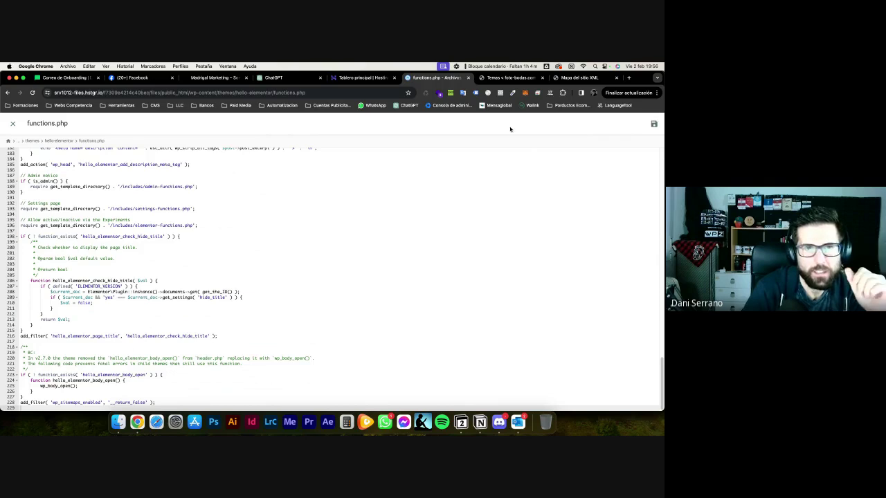
{"action": "left_click", "coordinate": [12, 123]}
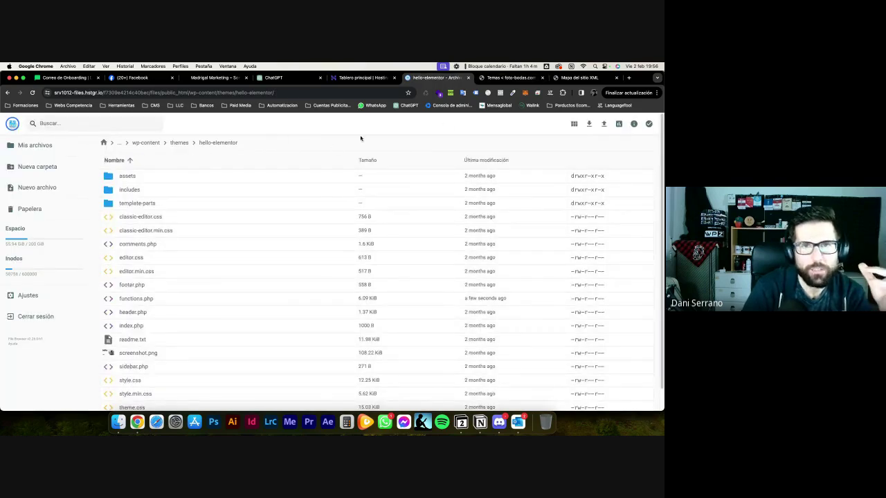
Load the site's sitemap at foto-bodas.com/wp-sitemap.xml in a new incognito window to test the filter
{"action": "left_click", "coordinate": [580, 78]}
{"action": "left_click", "coordinate": [203, 90]}
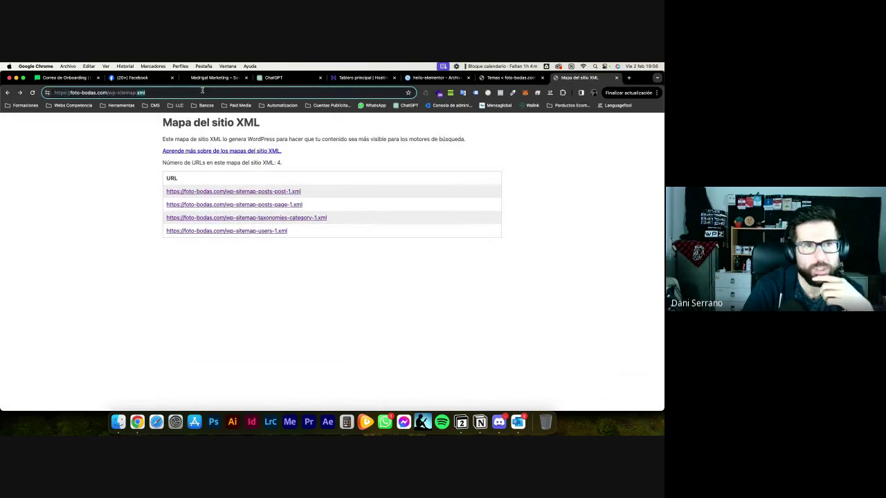
{"action": "left_click", "coordinate": [67, 66]}
{"action": "left_click", "coordinate": [81, 94]}
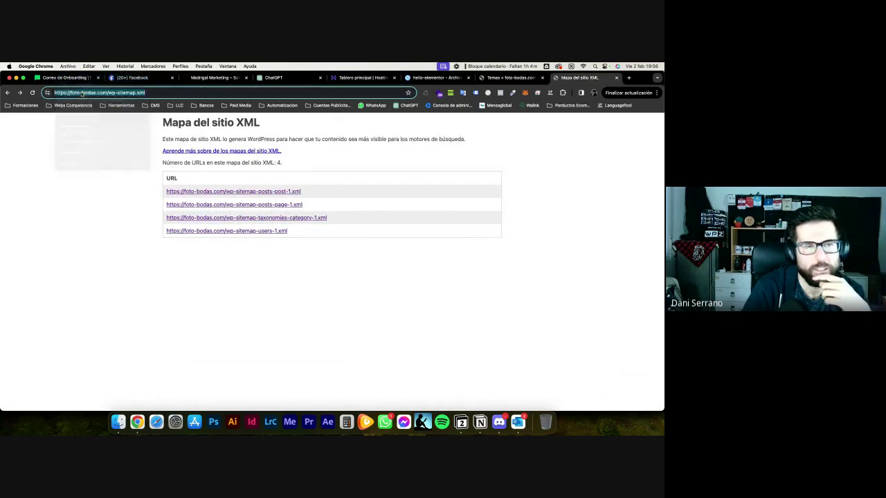
{"action": "type", "text": "foto-bodas.com/wp-sitemap.xml"}
{"action": "key", "text": "Return"}
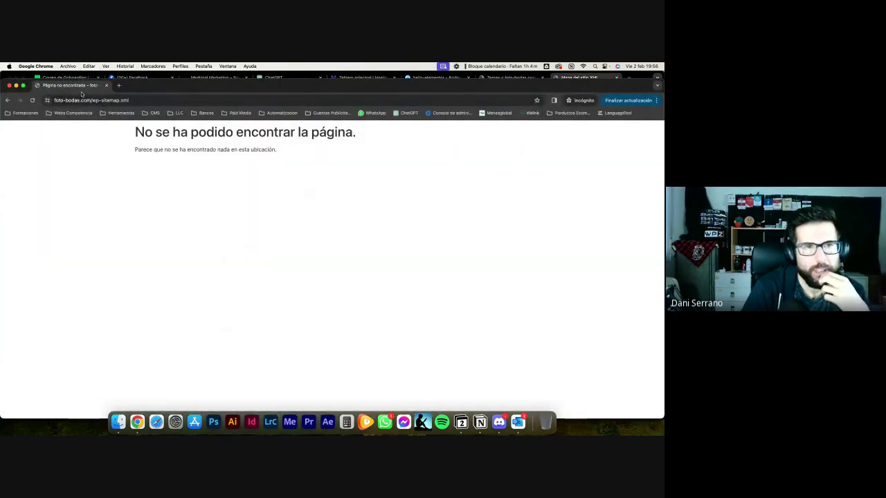